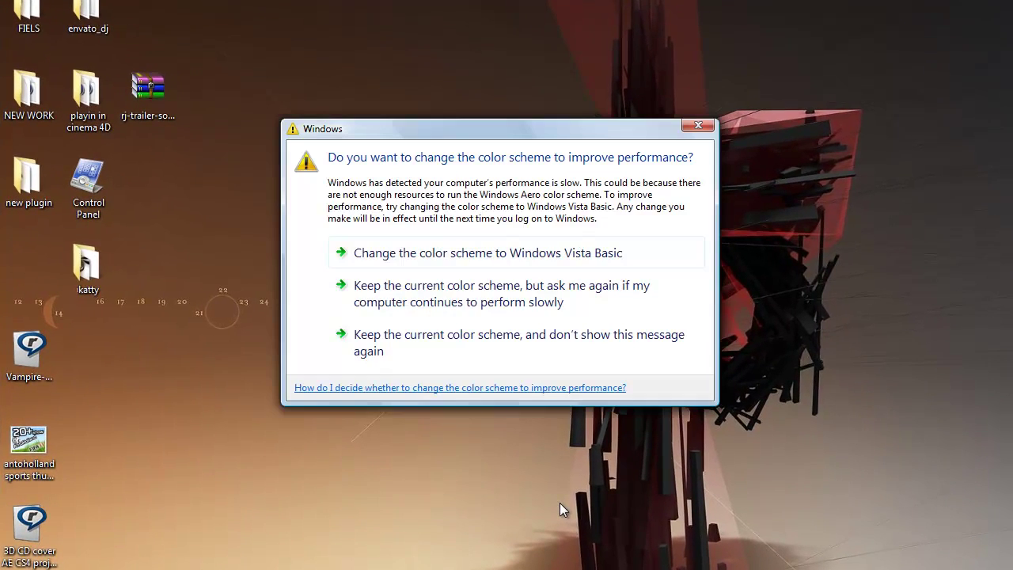
Keep the current Windows color scheme and stop the performance message from showing again
left_click(400, 348)
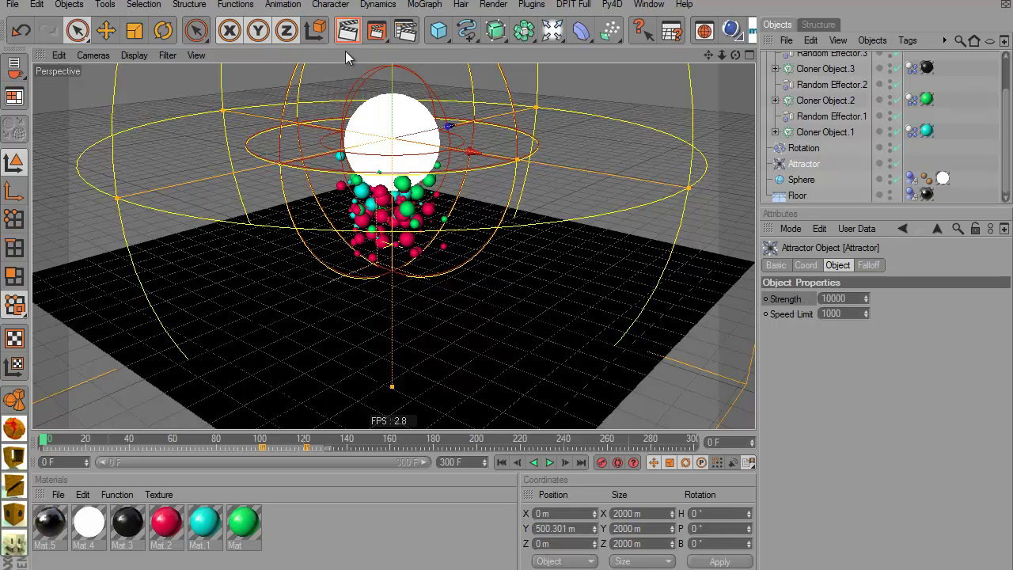
Render a preview of the perspective view and orbit the scene to face the white sphere head-on
key("ctrl+r")
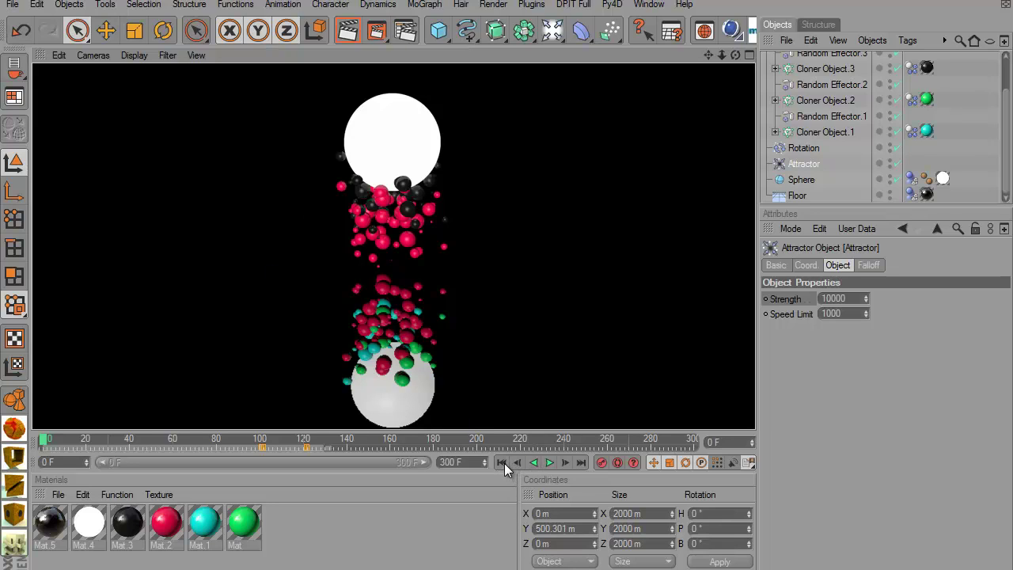
left_click(550, 463)
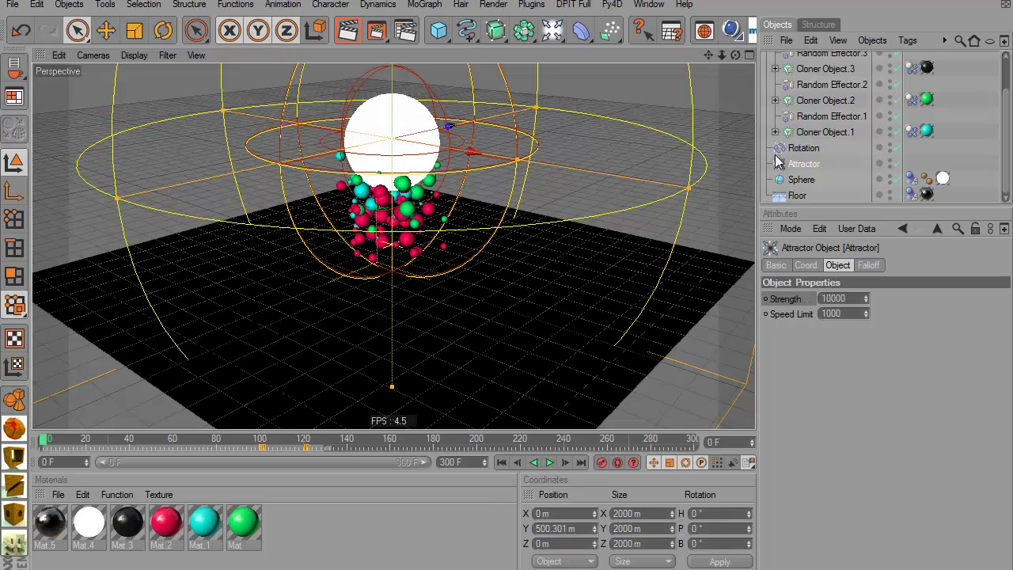
mouse_move(507, 287)
left_mouse_down("alt")
mouse_move(470, 283)
mouse_move(503, 287)
left_mouse_up("alt")
key("n")
key("k")
key("n")
key("a")
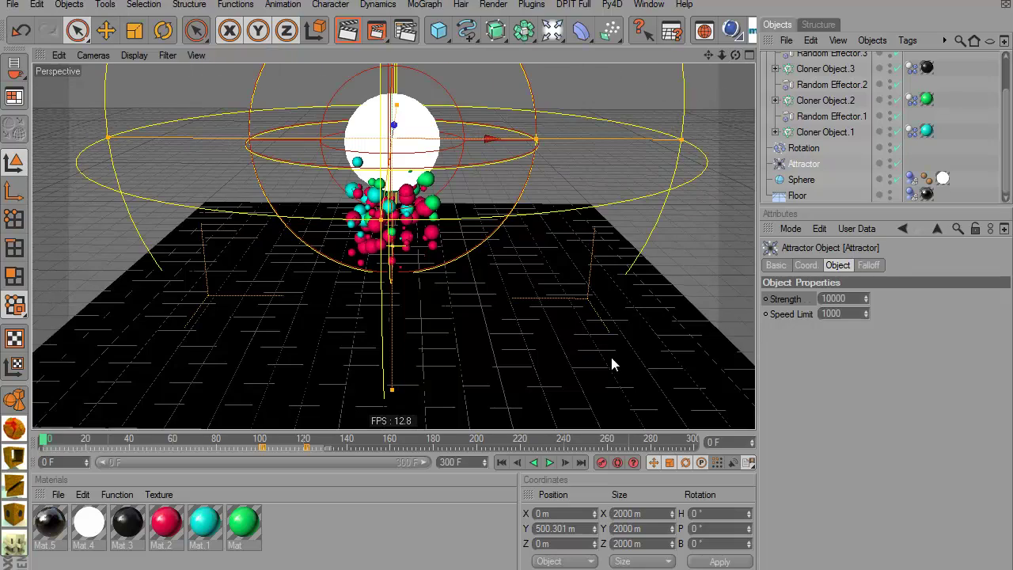
Play the animation from the first frame to frame 37 to watch the small spheres move toward the big one
left_click(550, 462)
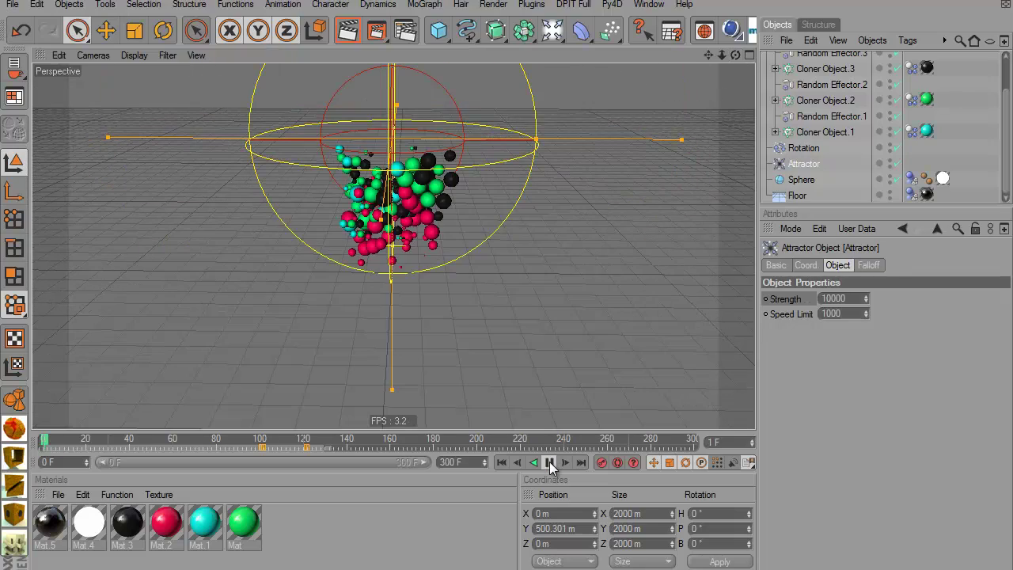
key("n")
key("k")
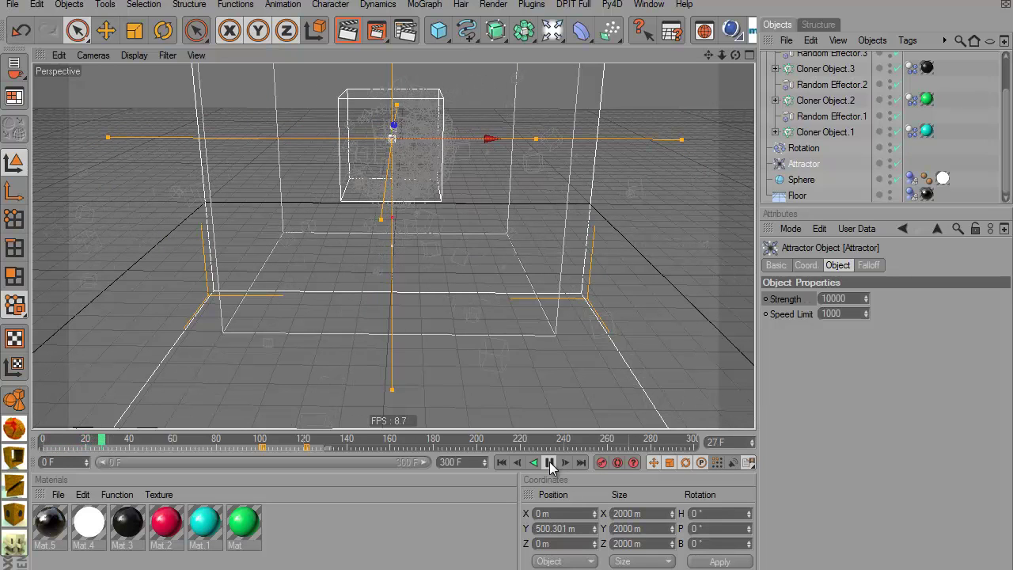
left_click(549, 462)
key("n")
key("a")
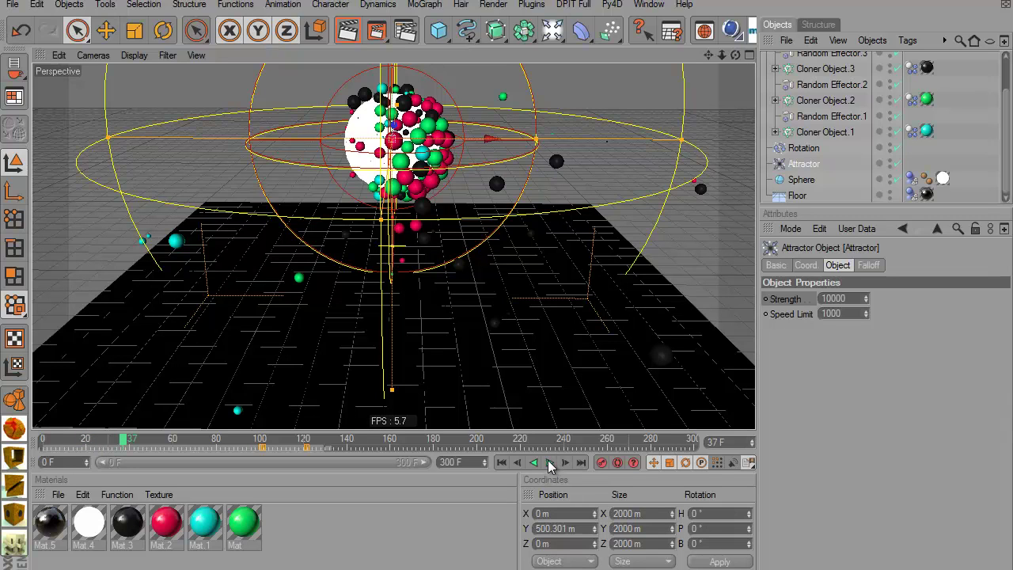
Continue playback in short bursts to frame 61 to examine how the small spheres circle the white sphere
left_click(550, 463)
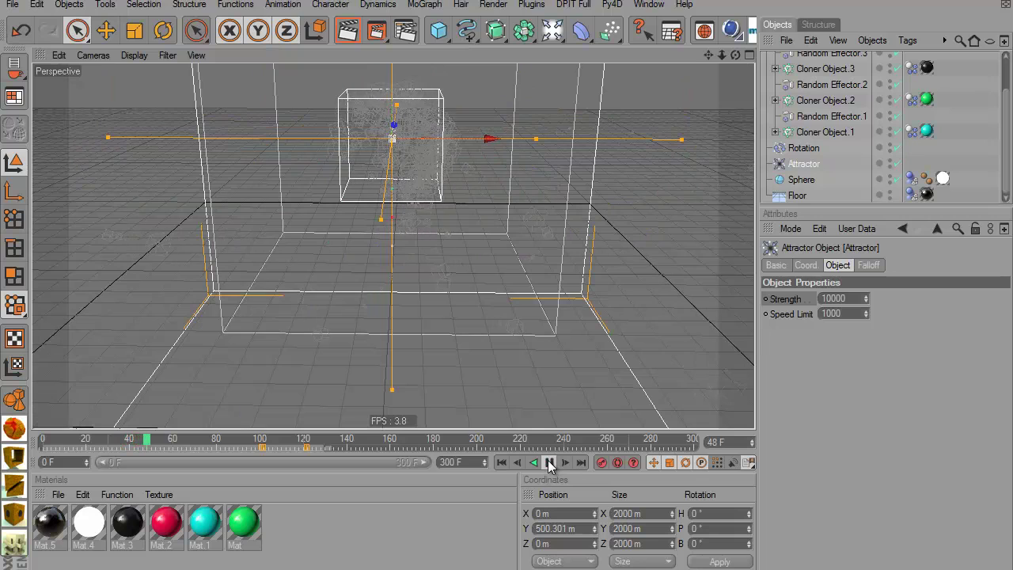
left_click(550, 463)
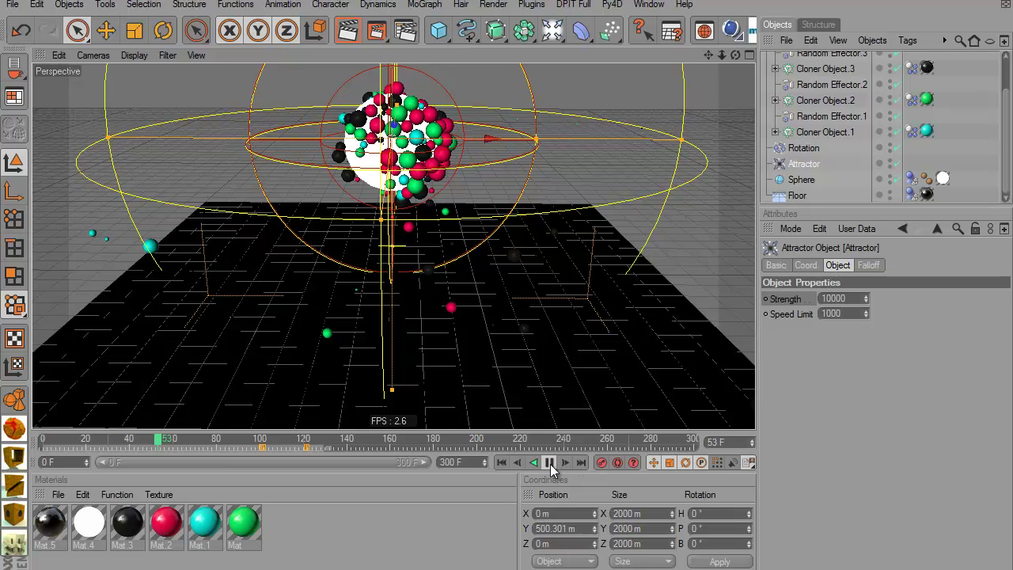
key("n")
key("e")
key("n")
key("b")
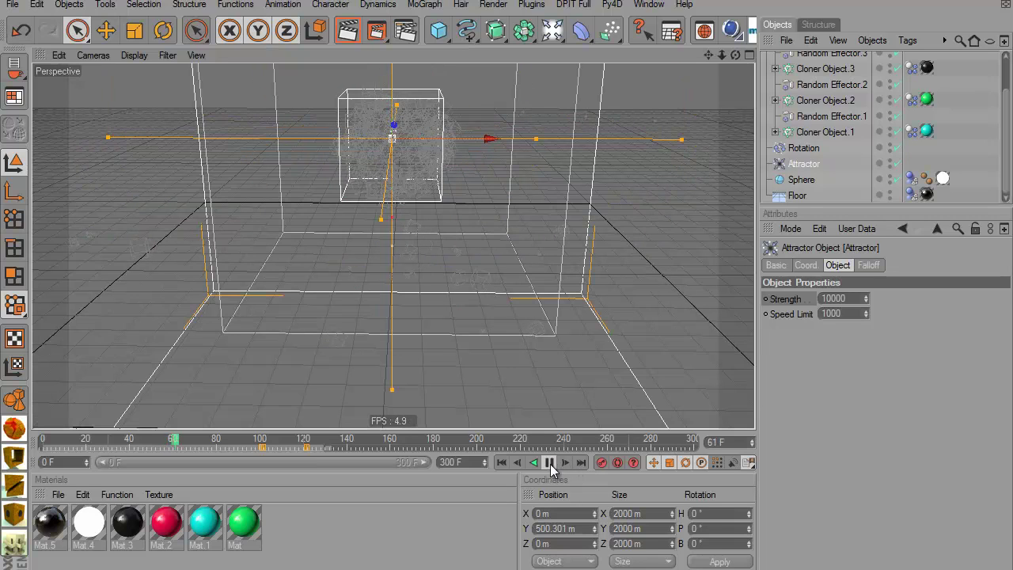
left_click(549, 462)
key("n")
key("a")
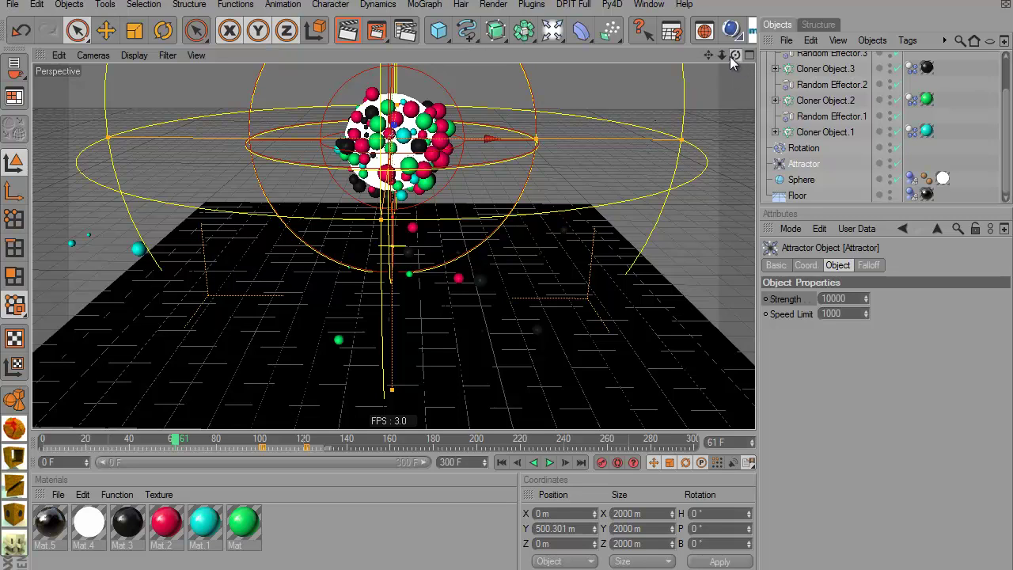
View the scene from a raised angle and play on to frame 121, examining the spheres as the attractor moves
left_click_drag(551, 278, 301, 201, "alt")
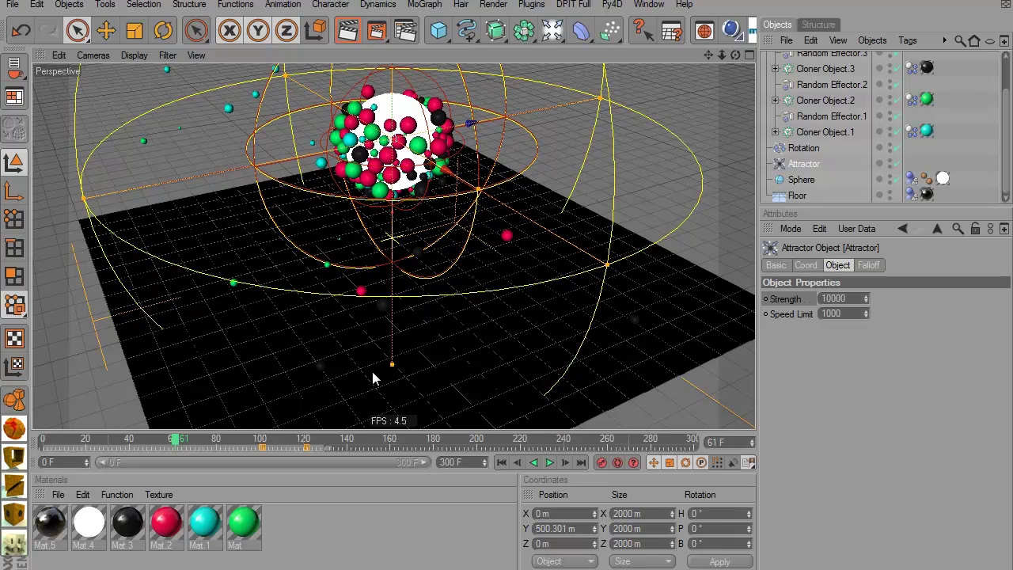
left_click(549, 463)
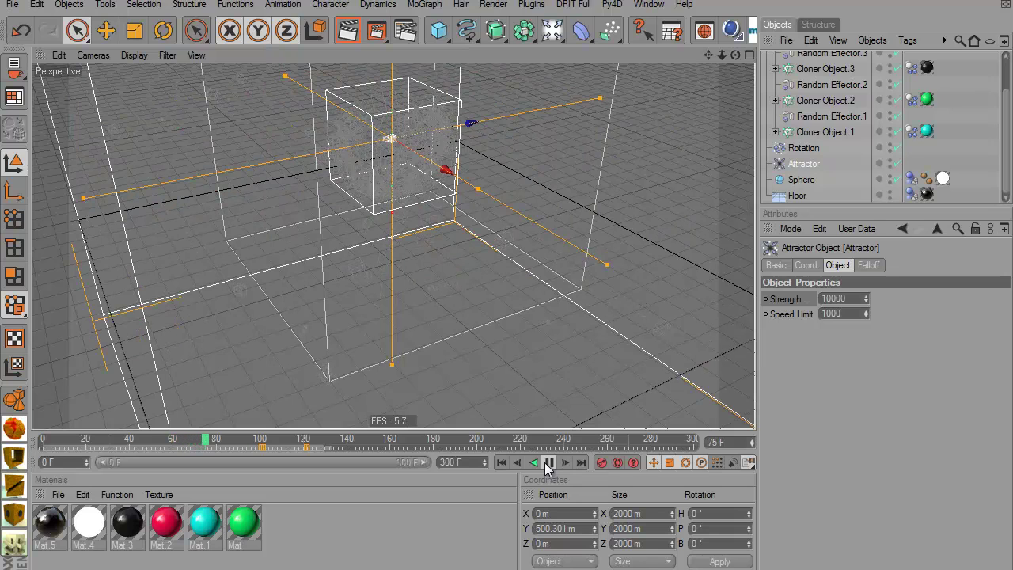
left_click(548, 463)
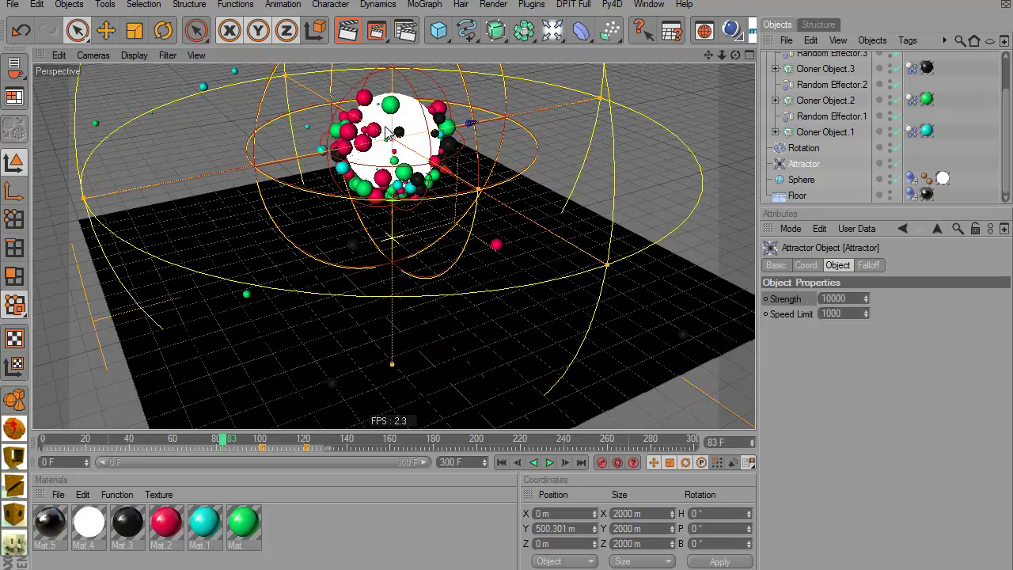
left_click(549, 462)
key("n")
key("k")
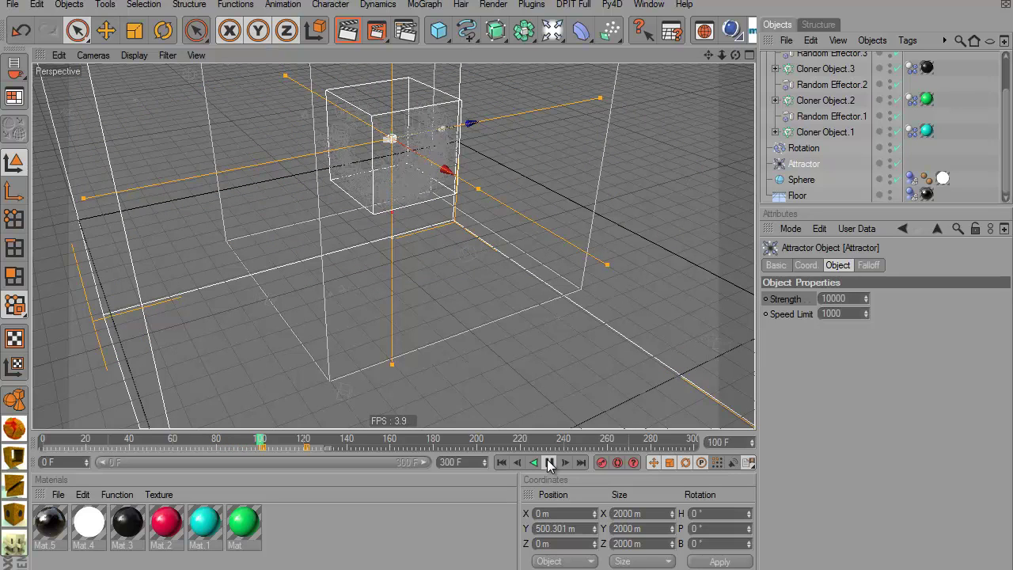
left_click(549, 463)
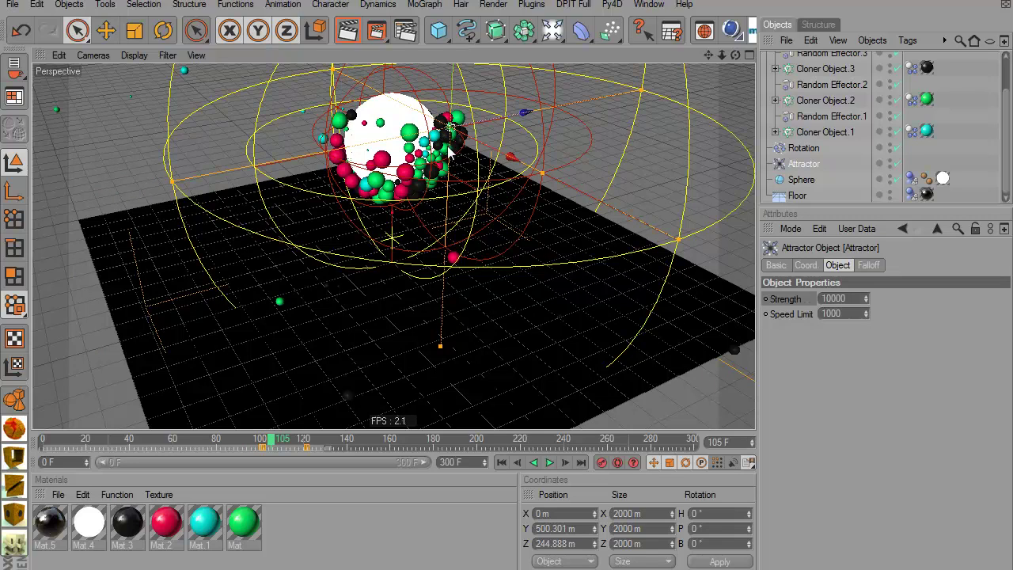
left_click(550, 462)
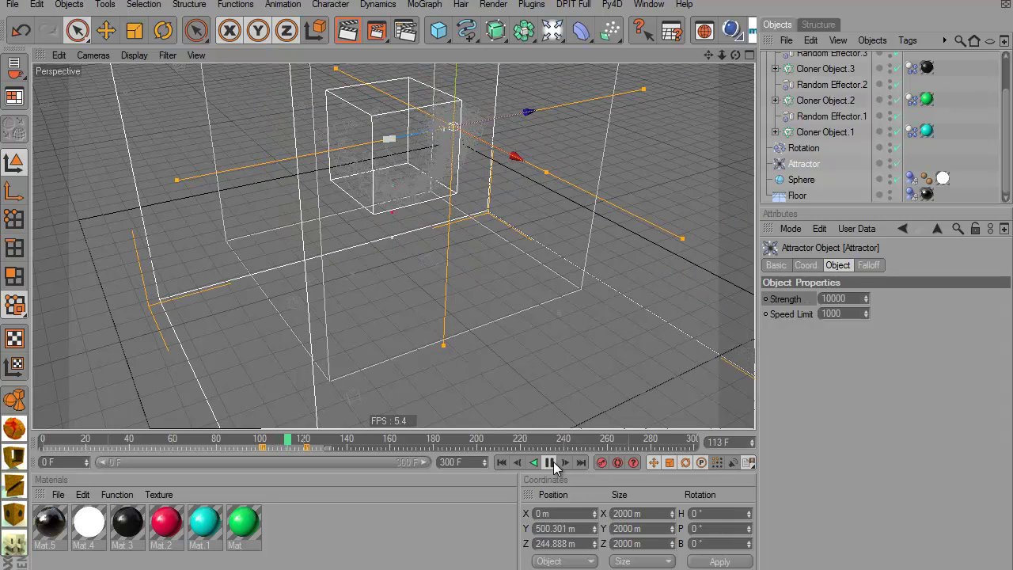
key("F7")
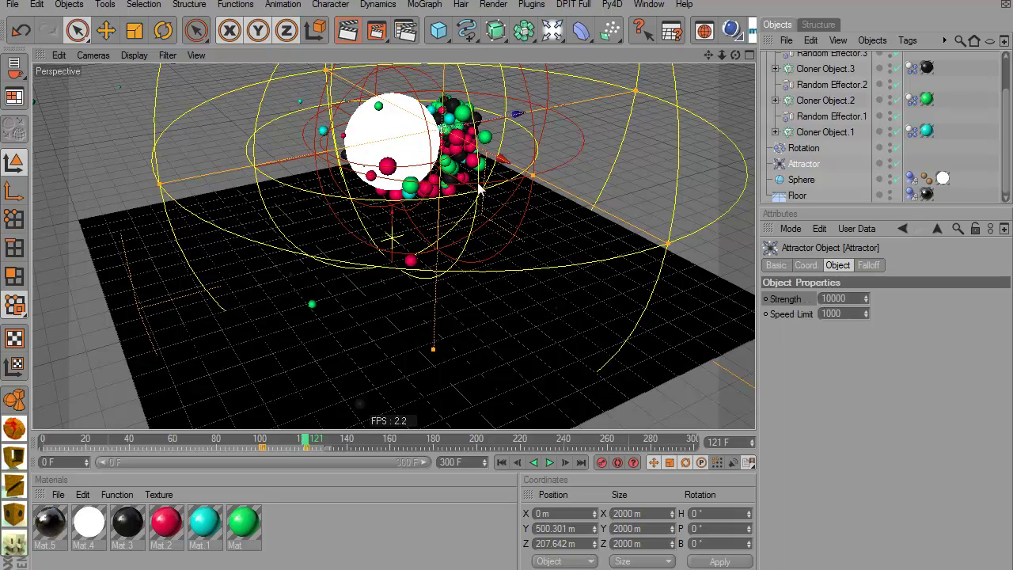
Play the animation on to frame 166, pausing at frame 142, to examine the spheres after the attractor's keyframes
left_click(550, 463)
key("n")
key("k")
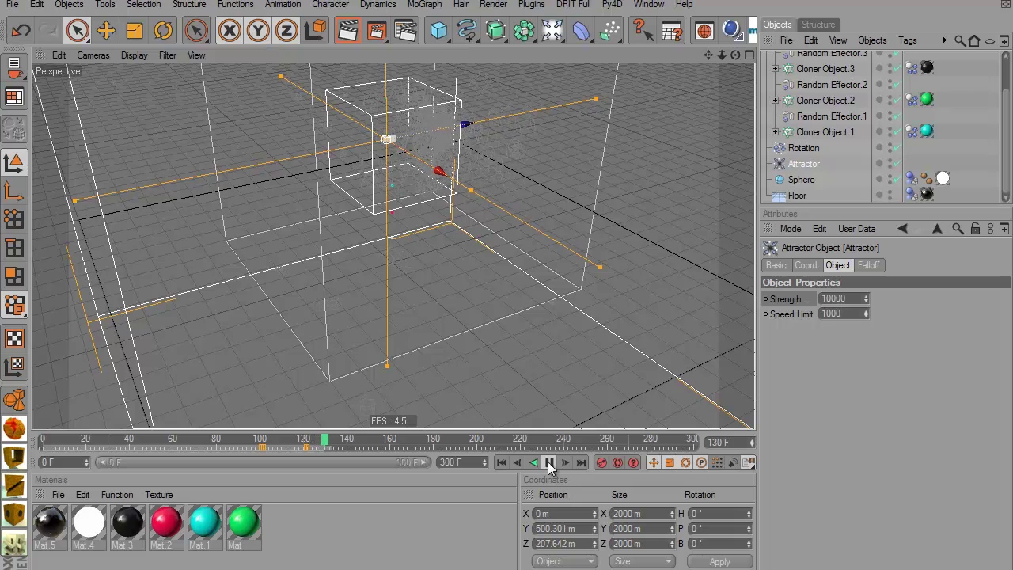
left_click(550, 463)
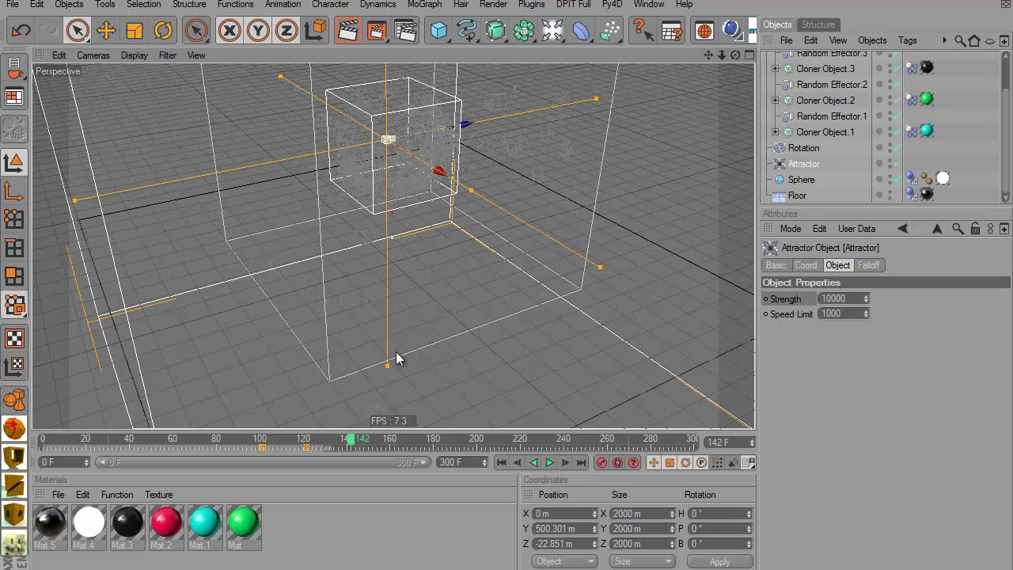
key("n")
key("a")
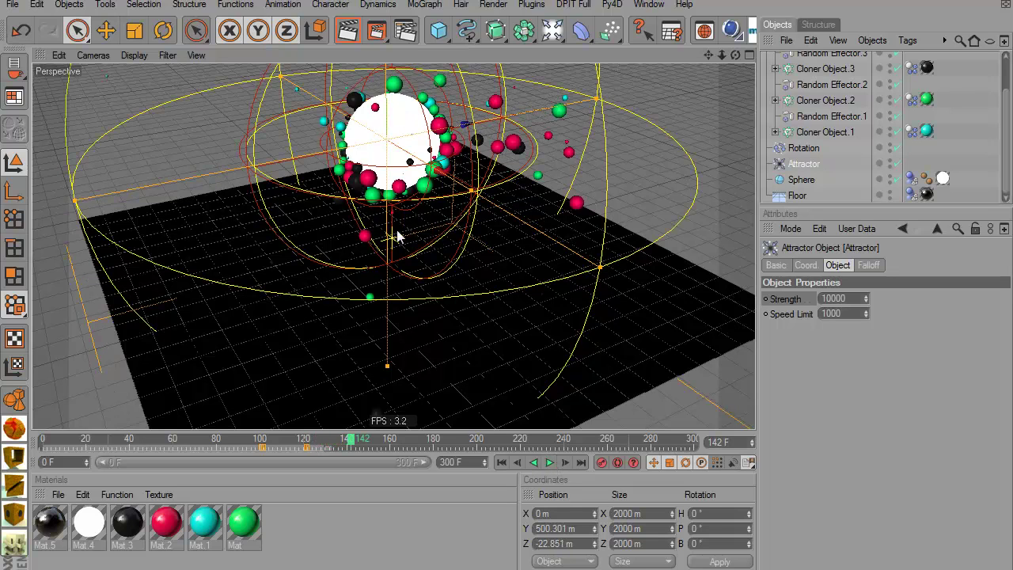
left_click(550, 463)
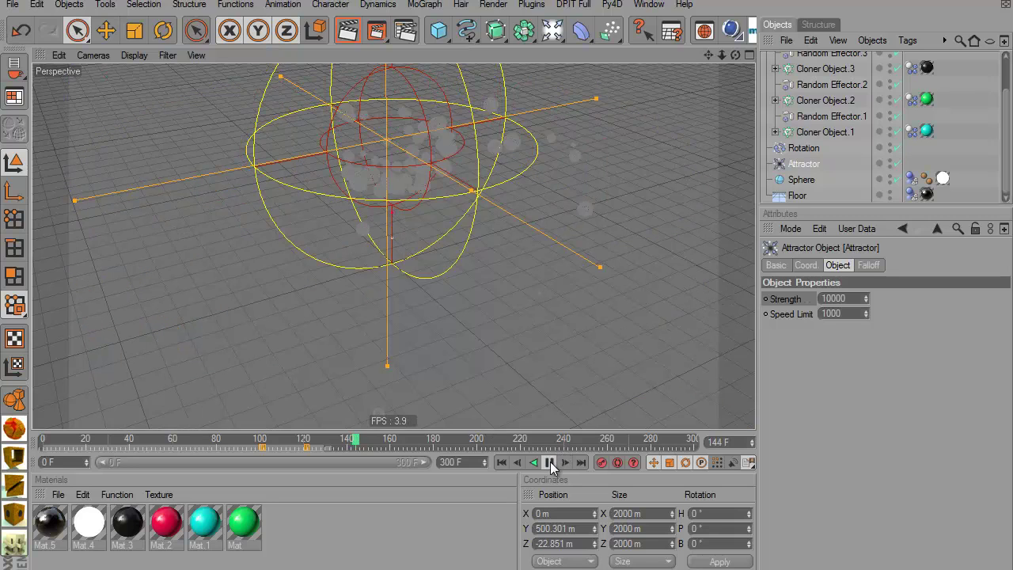
key("n")
key("i")
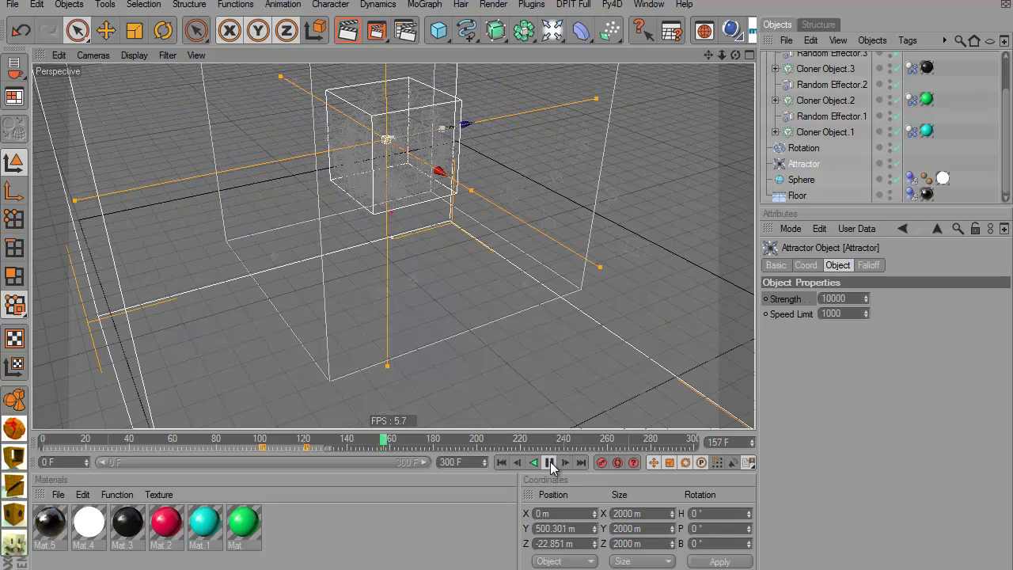
left_click(551, 463)
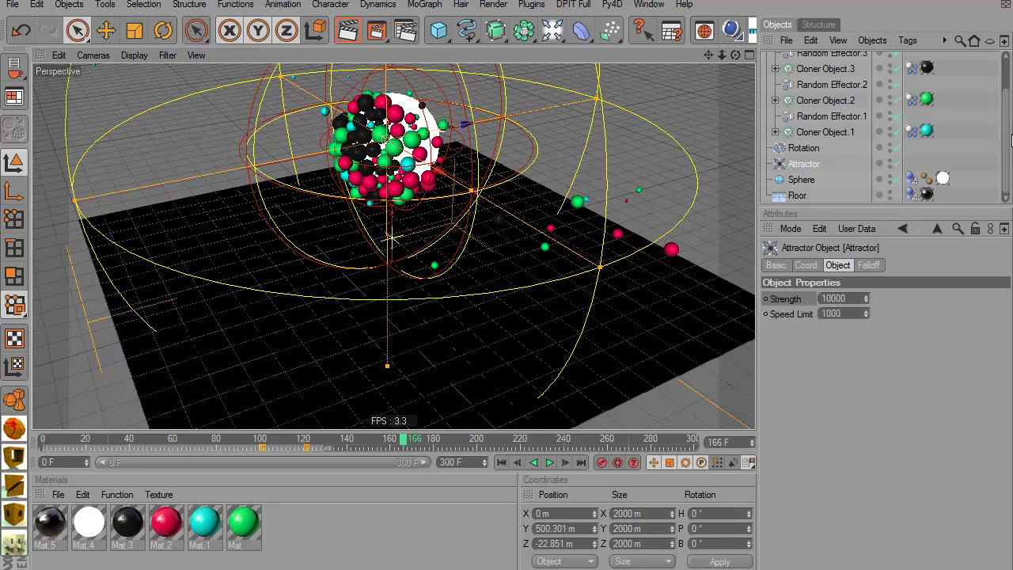
Start saving the scene file and choose the Desktop as its location
scroll(985, 54, "up", 2)
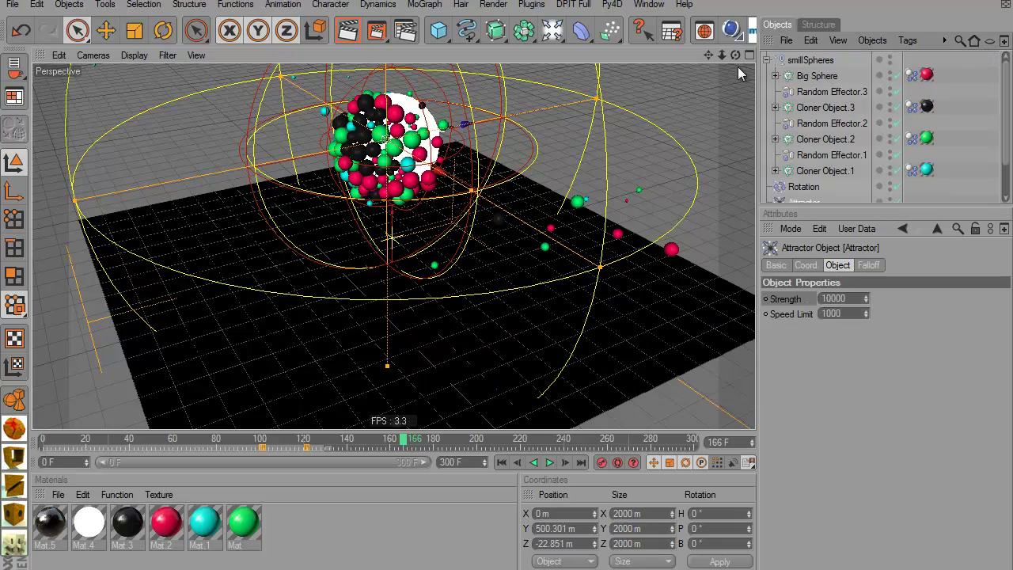
left_click(12, 5)
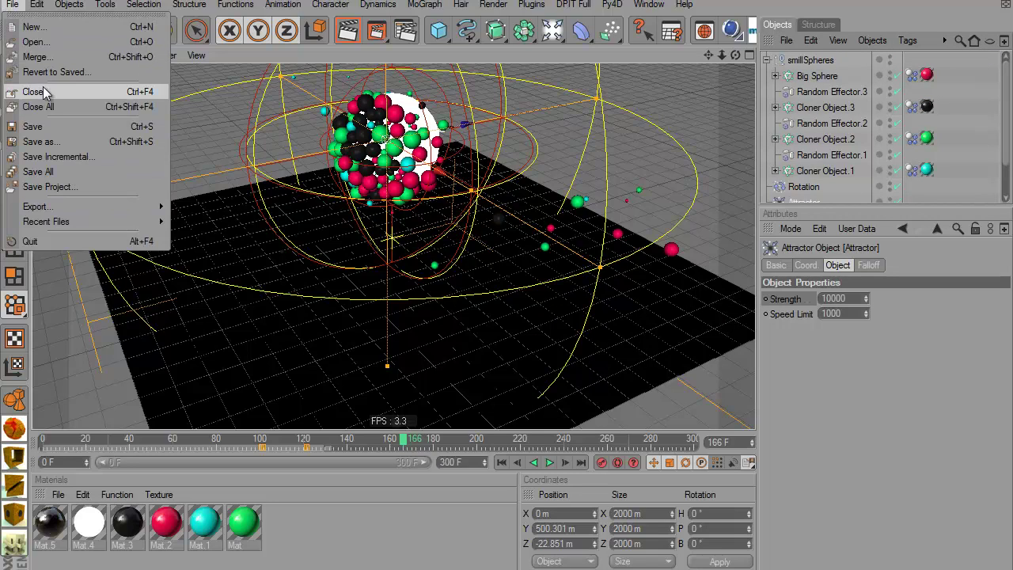
left_click(46, 127)
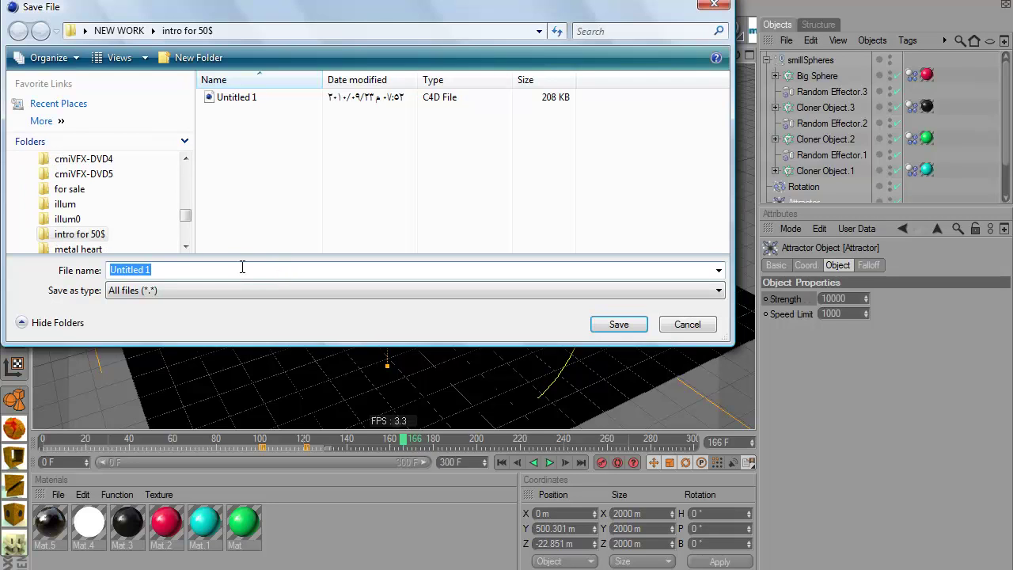
left_click(184, 168)
left_click(51, 162)
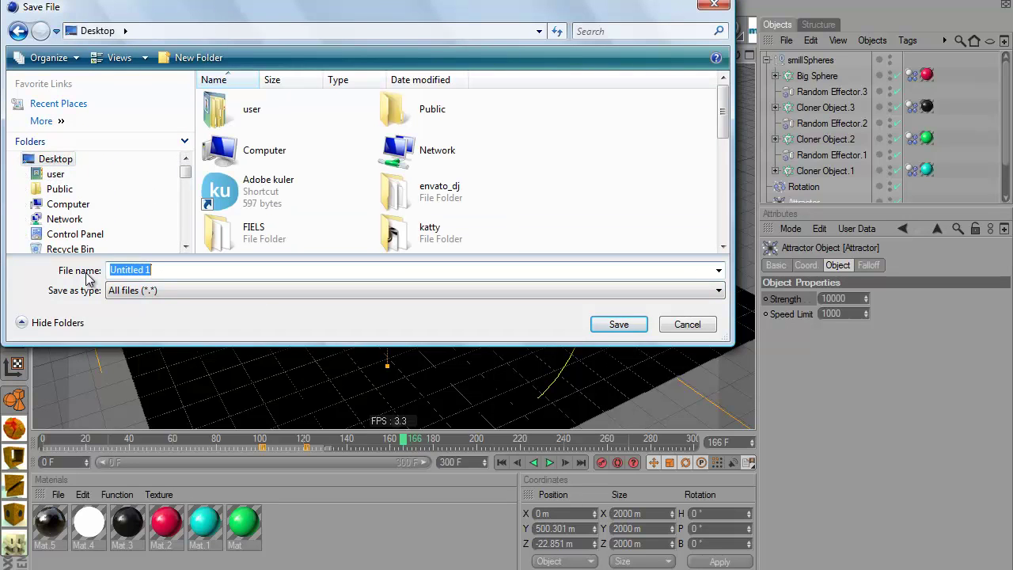
Name the scene file practice and save it
type("# practice")
key("BackSpace")
key("BackSpace")
key("BackSpace")
key("BackSpace")
key("BackSpace")
key("BackSpace")
key("BackSpace")
type("# practice")
left_click(112, 270)
key("Delete")
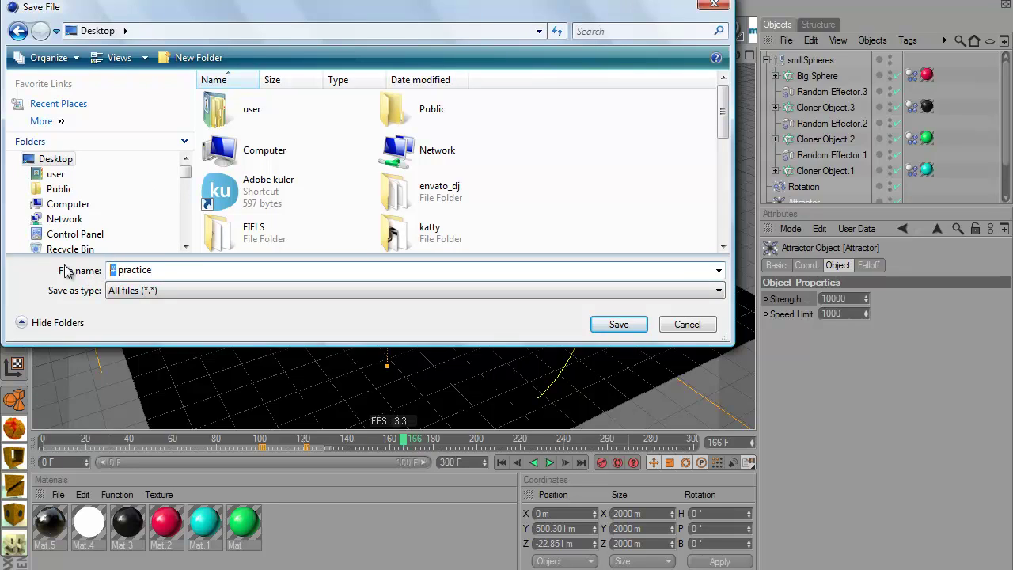
left_click(617, 325)
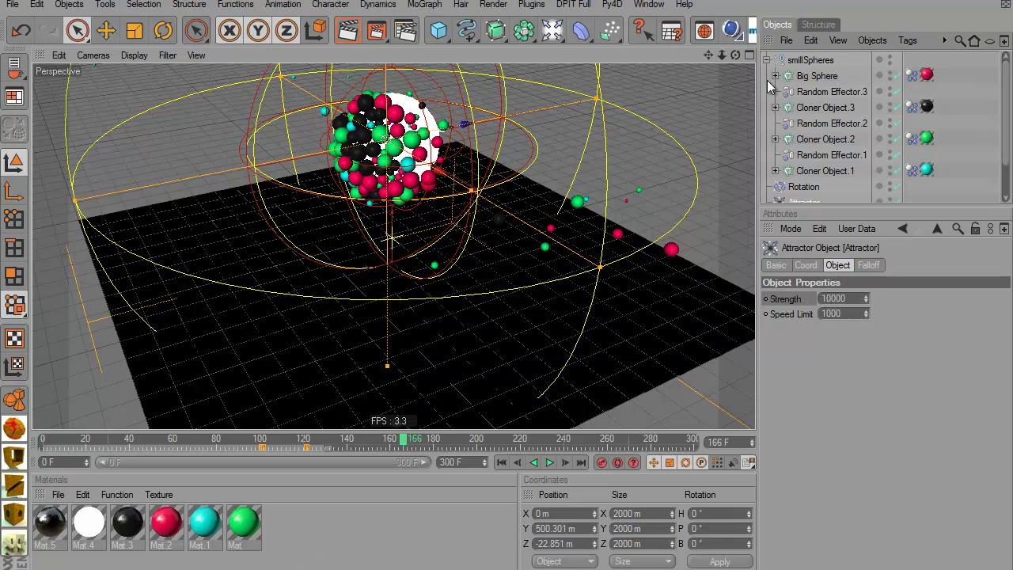
Delete all objects from the scene, including the floor
left_click_drag(981, 54, 772, 193)
key("Delete")
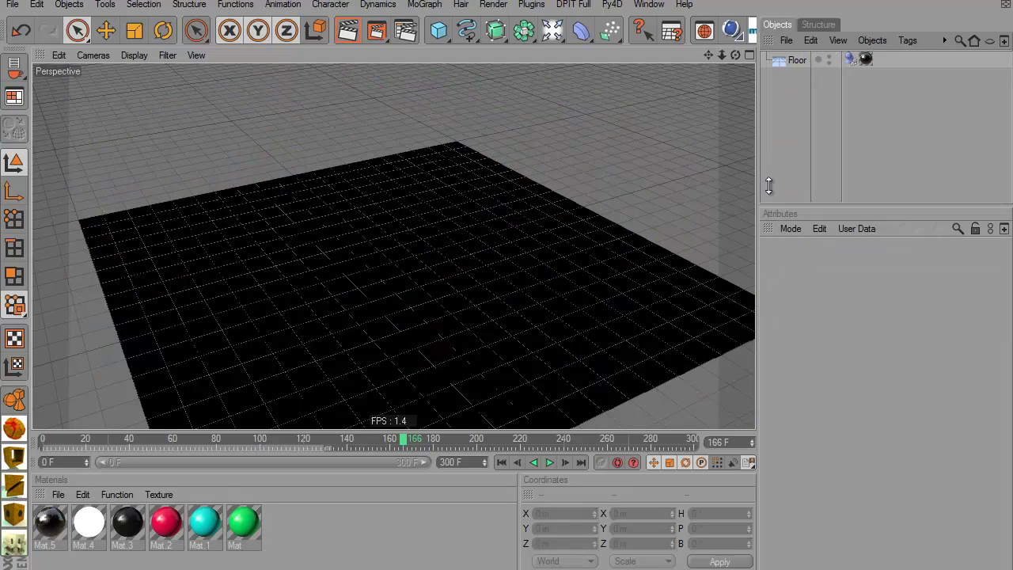
left_click(780, 59)
key("Delete")
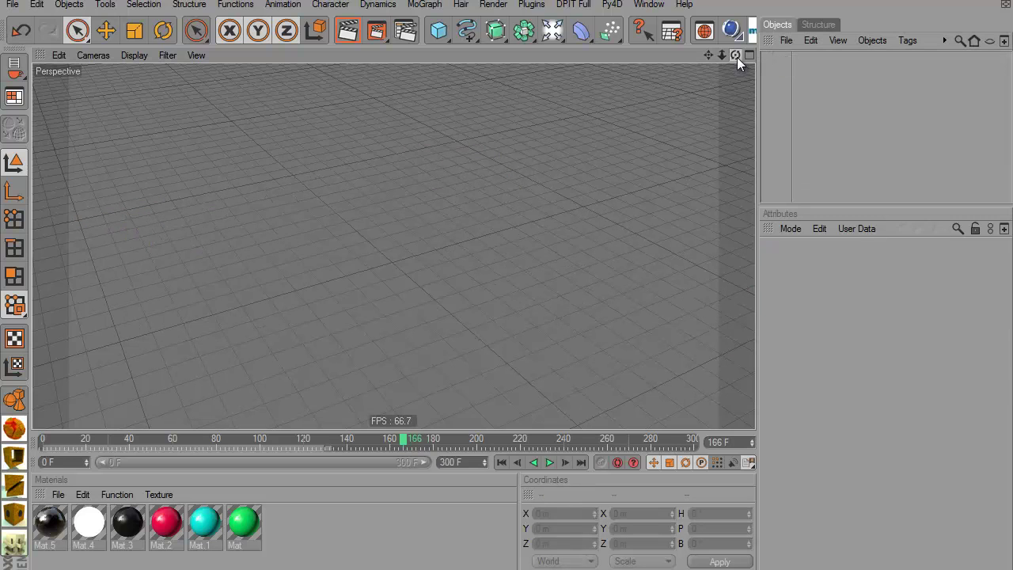
Add a Floor object to the empty scene, viewed from the front
left_click_drag(735, 55, 437, 197)
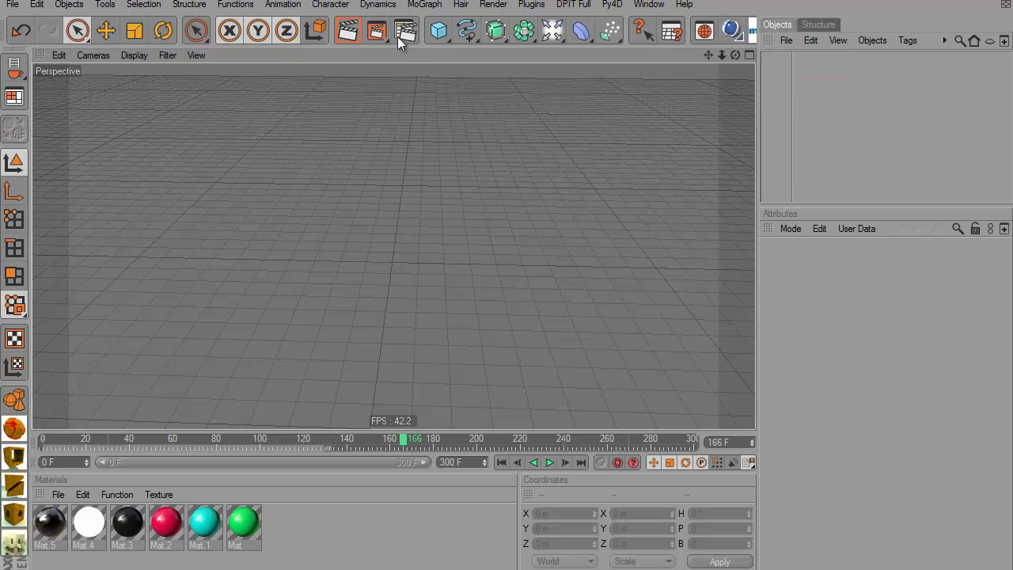
left_click_drag(546, 33, 680, 103)
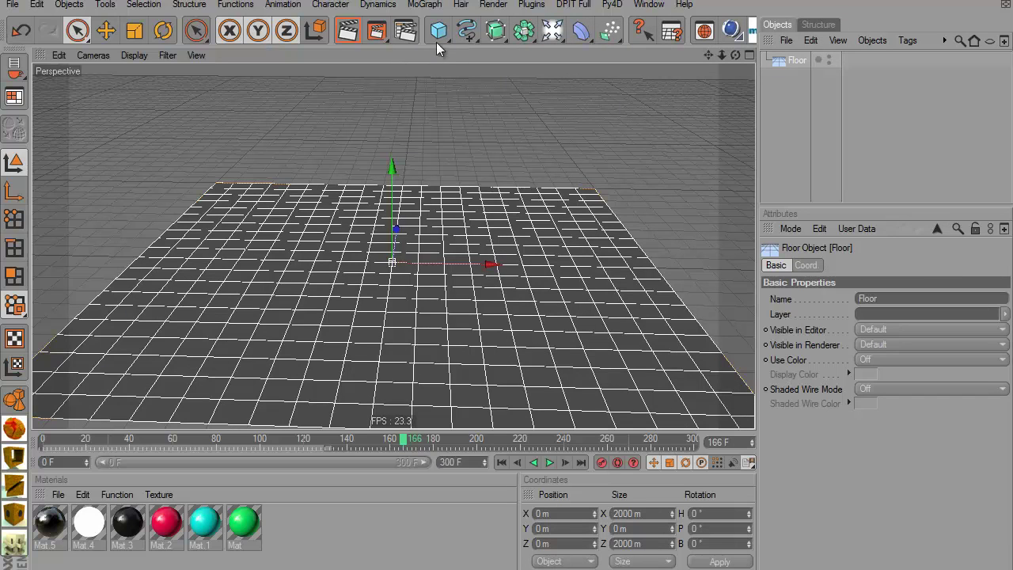
Add a MoGraph Rigid Body tag to the Floor object
right_click(786, 68)
mouse_move(904, 165)
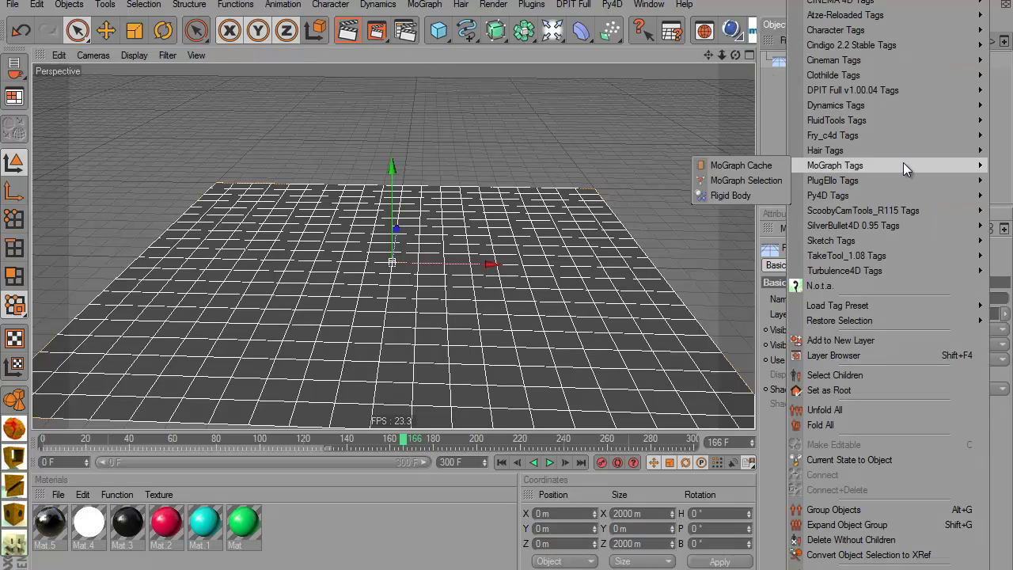
left_click(752, 196)
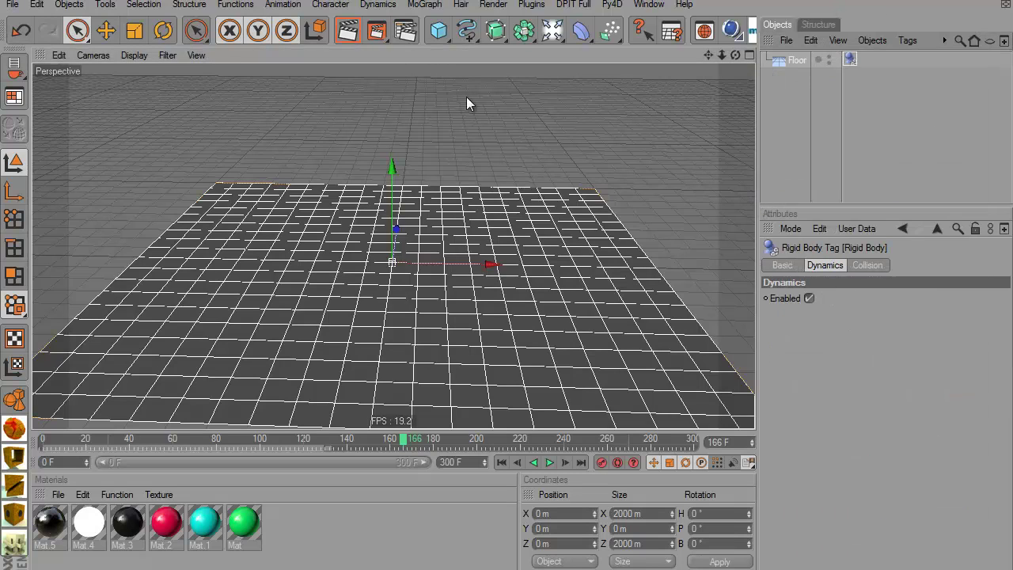
Add a sphere with a radius of about 152 m and raise it to about 208 m above the floor's centre
left_click_drag(438, 30, 582, 43)
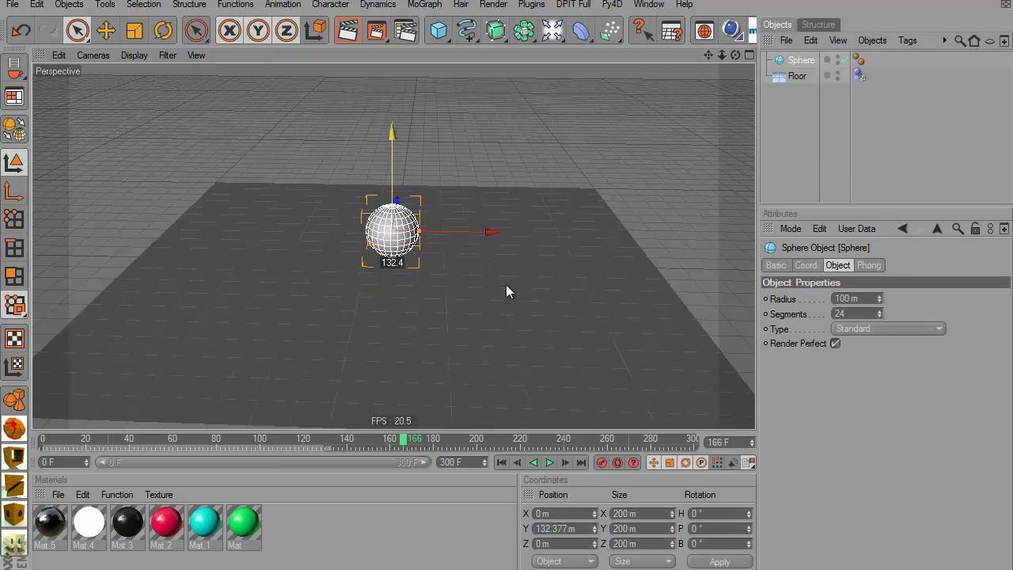
left_click_drag(506, 291, 507, 291)
left_click_drag(427, 216, 507, 292)
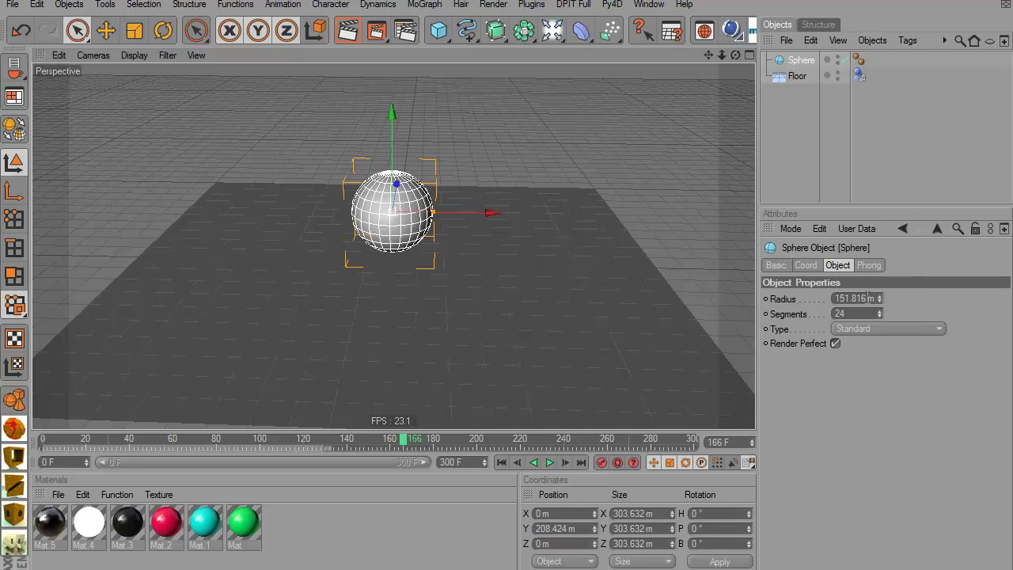
Add a MoGraph Rigid Body tag to the sphere
right_click(790, 63)
mouse_move(893, 169)
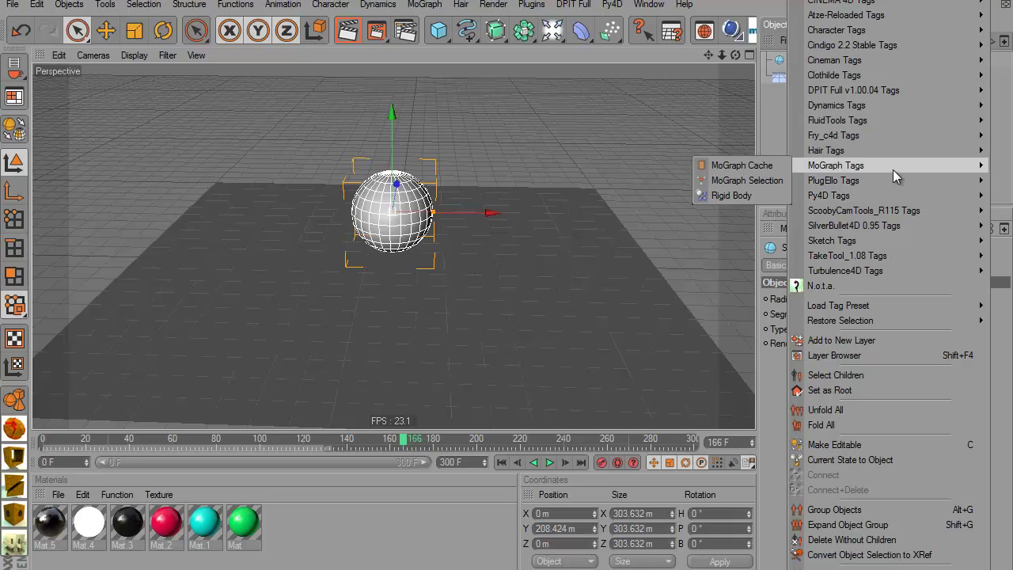
left_click(736, 196)
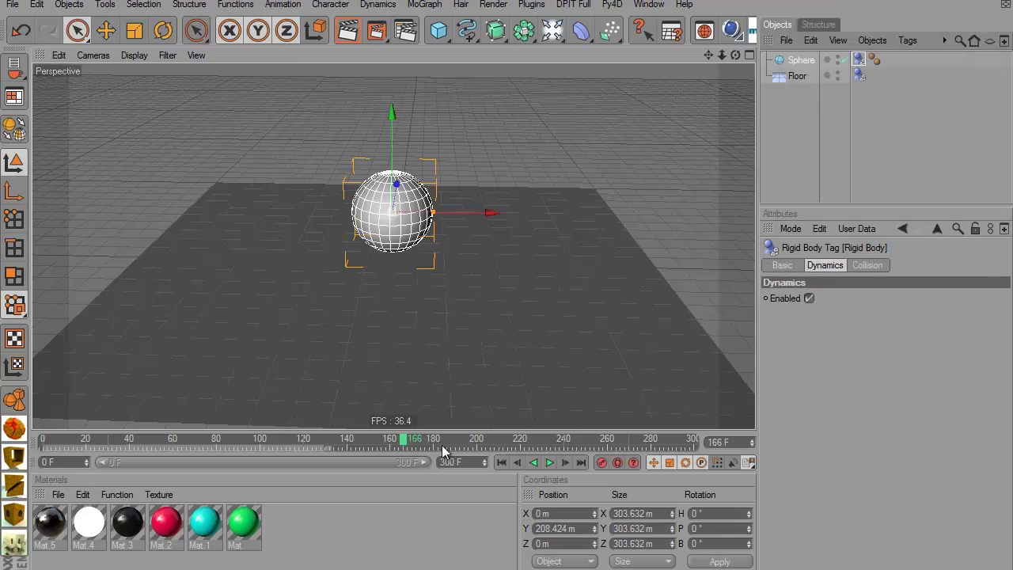
Return to the first frame and raise the large sphere to about 733 m above the floor
left_click(501, 466)
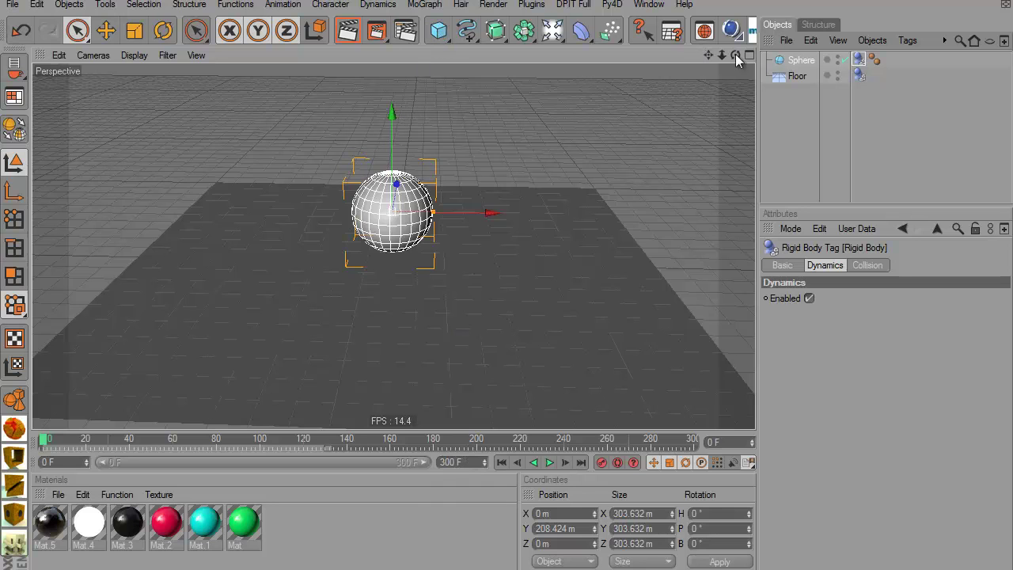
left_click_drag(736, 55, 396, 125)
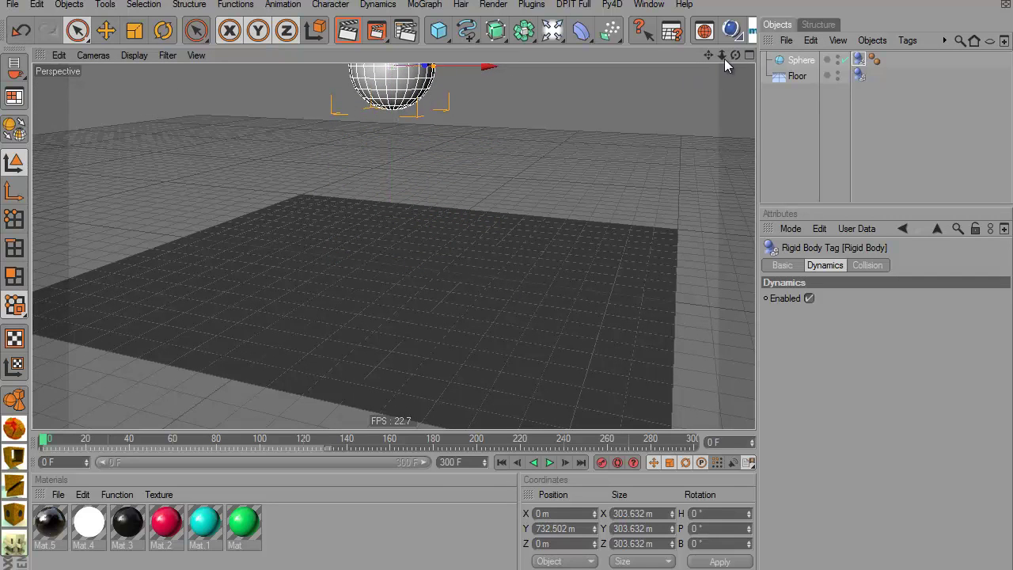
left_click_drag(726, 57, 382, 335)
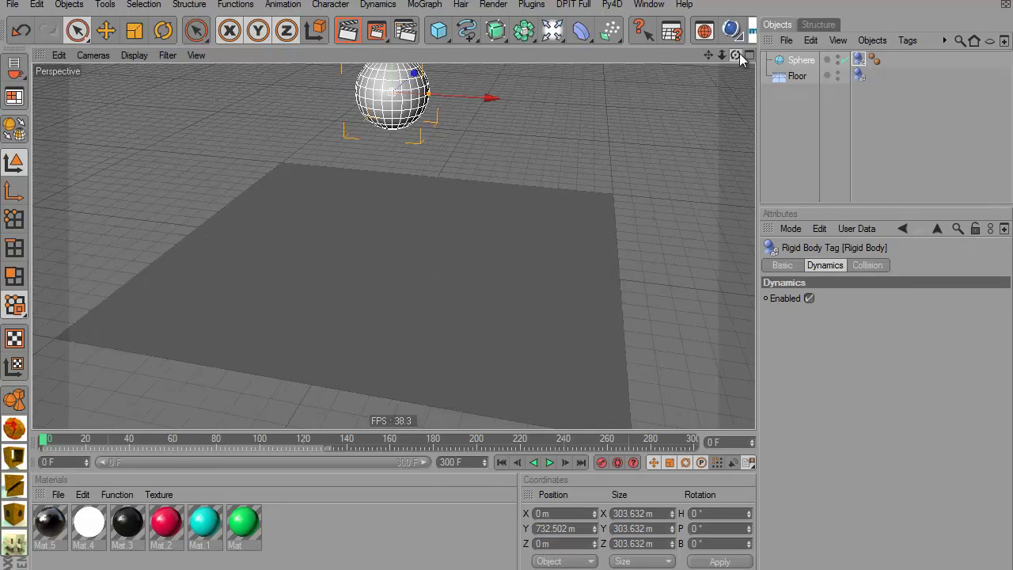
left_click_drag(735, 55, 518, 228)
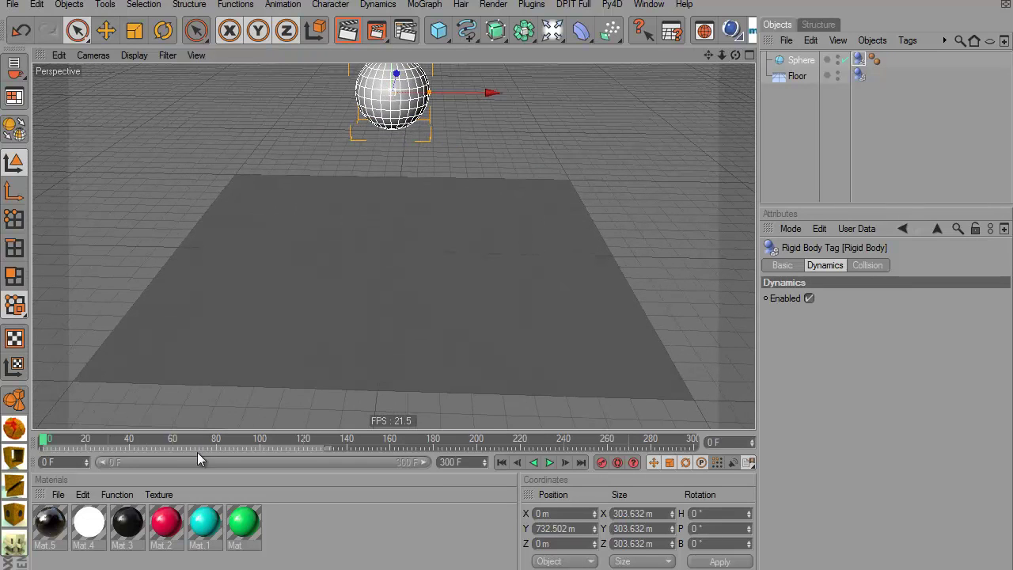
Apply the glossy black material Mat.5 to the floor and the white material Mat.4 to the large sphere
left_click_drag(52, 525, 127, 360)
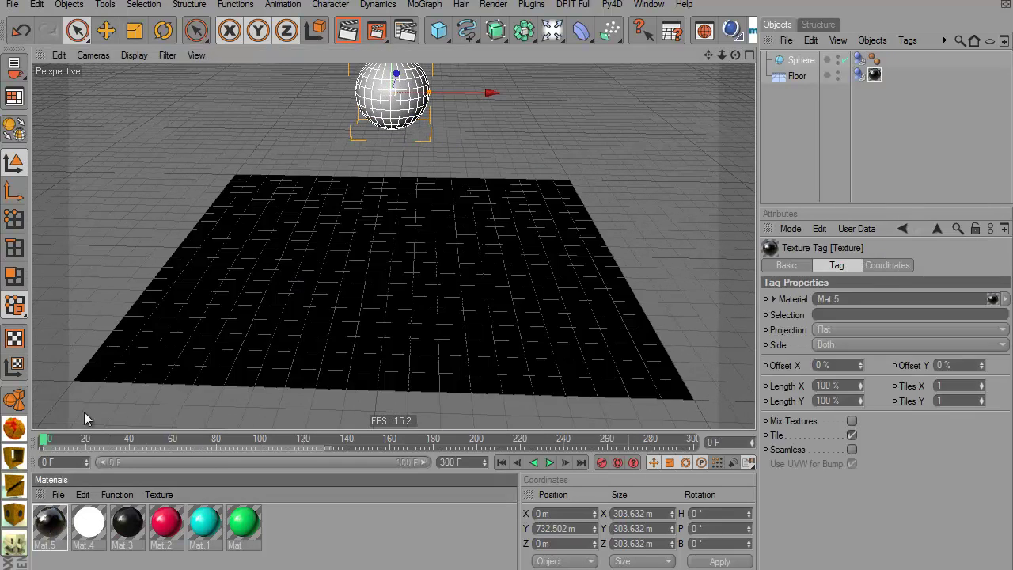
left_click_drag(90, 531, 413, 99)
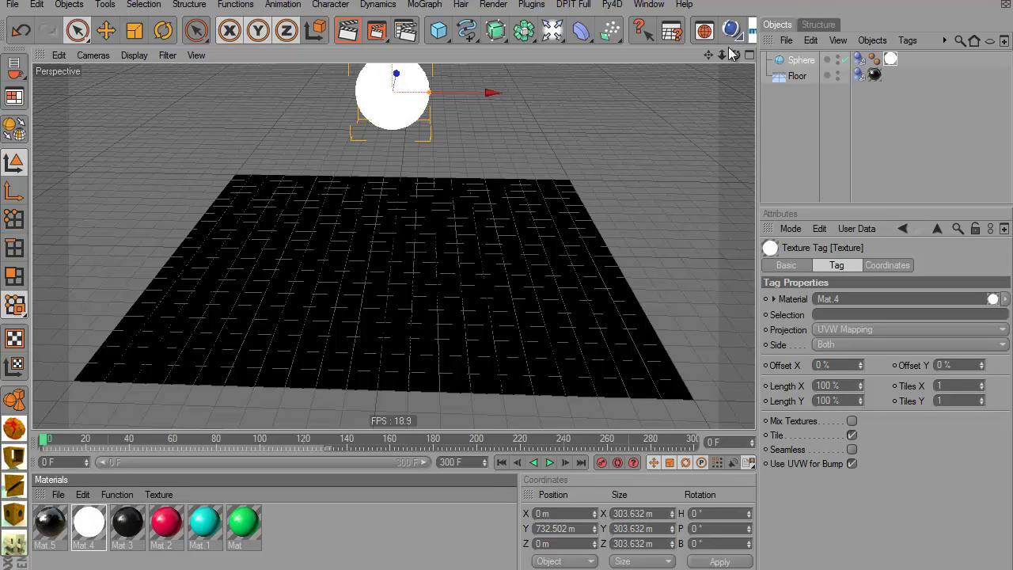
mouse_move(709, 55)
left_mouse_down()
mouse_move(506, 286)
mouse_move(694, 69)
left_mouse_up()
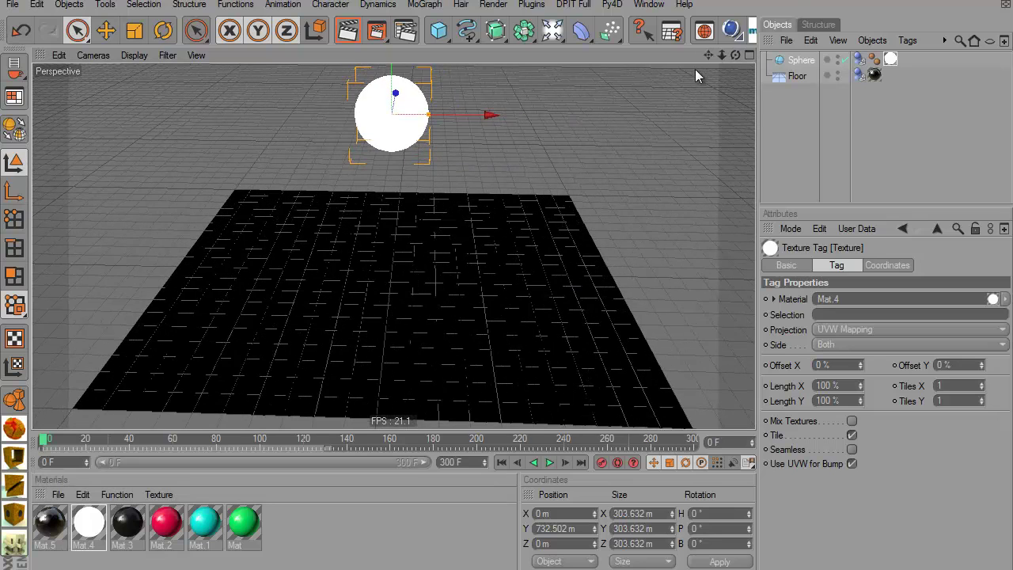
Add a second sphere below the large one, raise it to about 111 m, and set its radius to 15 m
left_click_drag(439, 30, 586, 46)
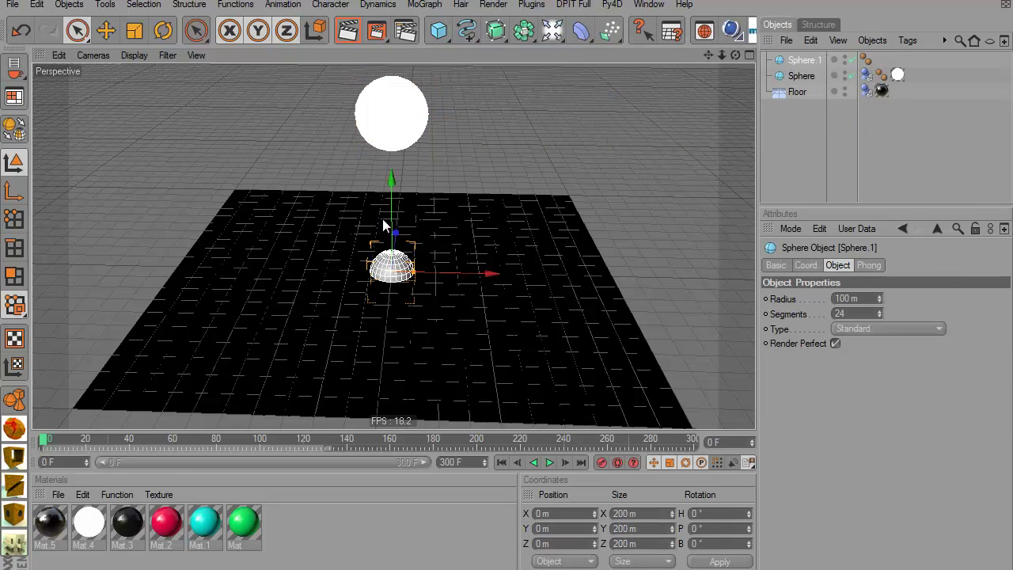
left_click_drag(506, 280, 506, 285)
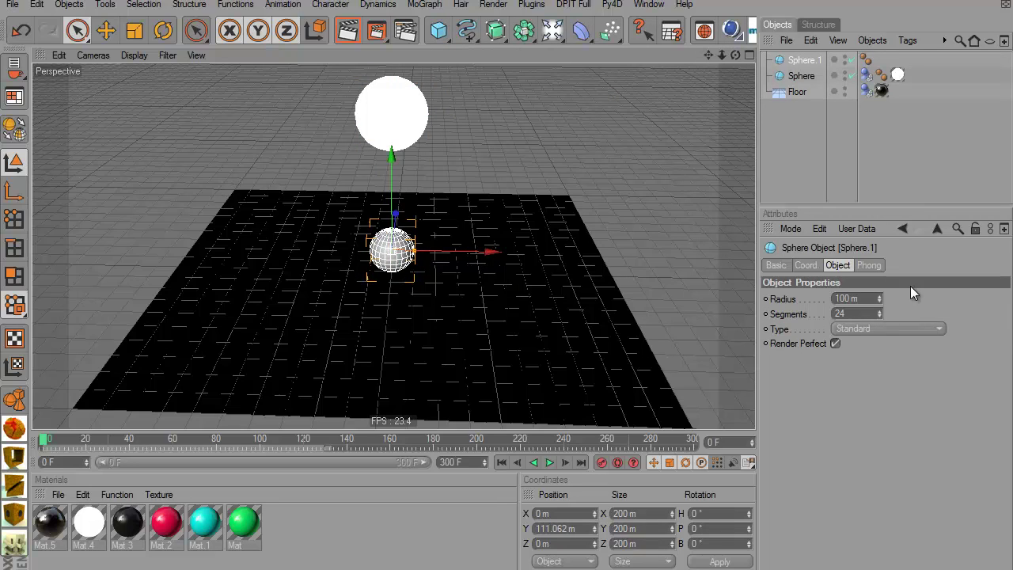
double_click(845, 299)
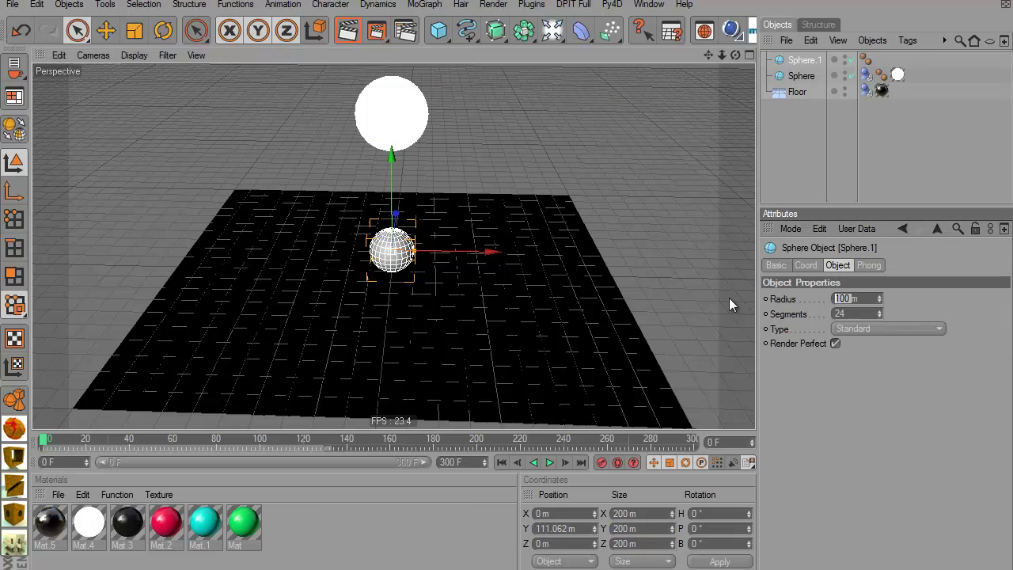
type("15")
key("Return")
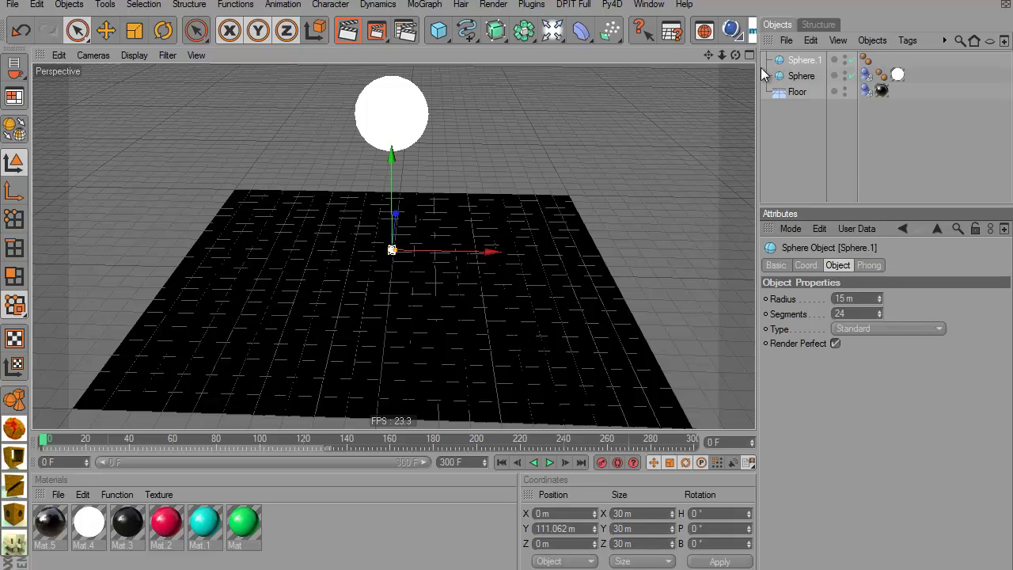
Place the small sphere inside a MoGraph Cloner Object and set the cloner's mode to Grid Array
left_click(426, 4)
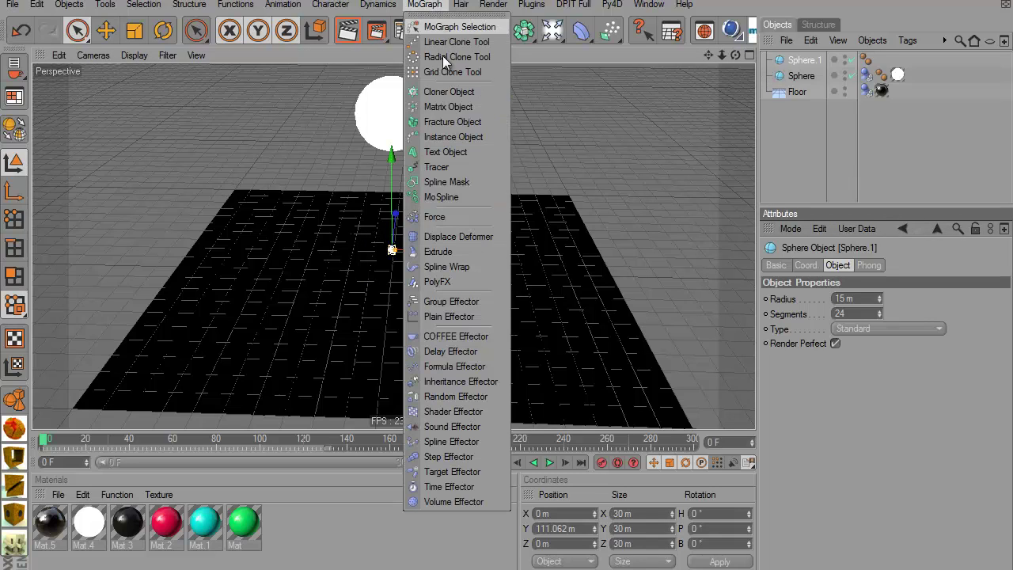
left_click(449, 92)
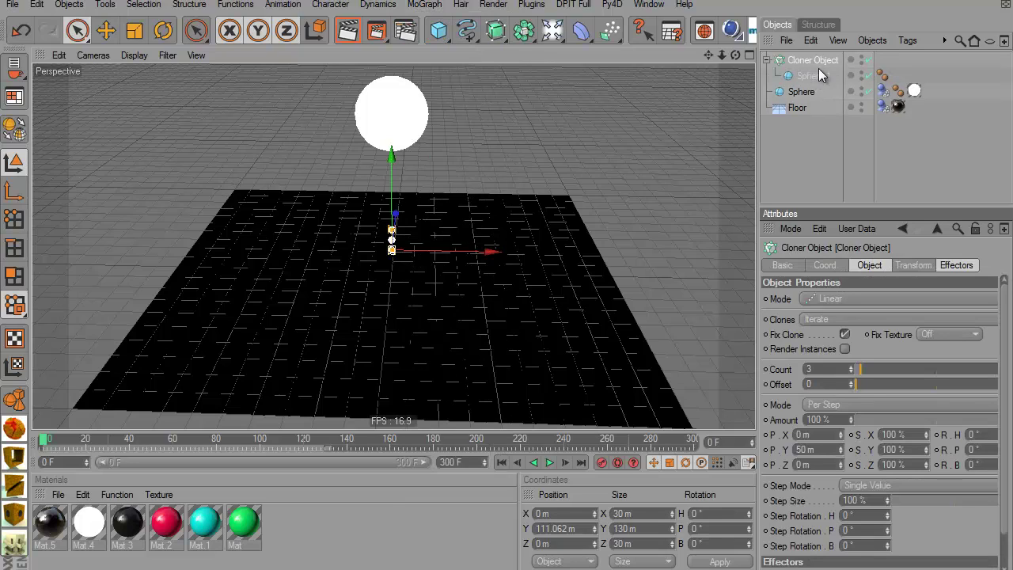
left_click(828, 298)
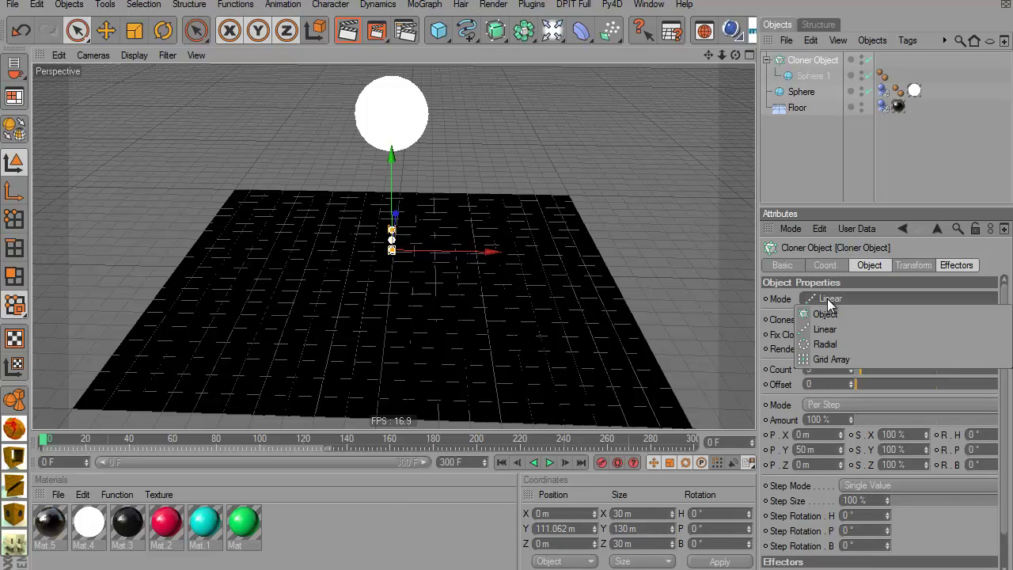
left_click(827, 358)
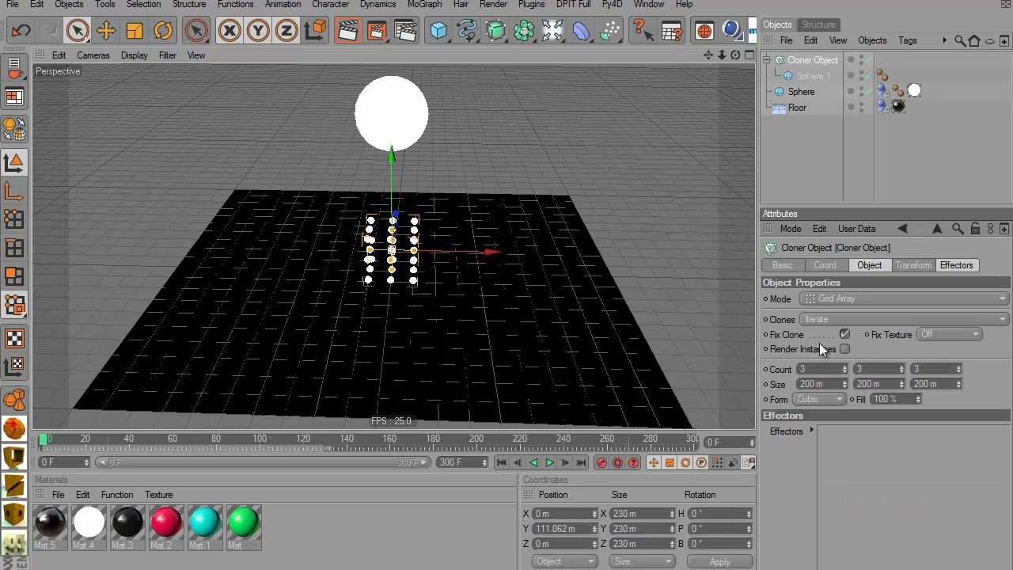
Set the cloner's grid count to 4 × 4 × 4, keeping a size of 200 m in each direction
left_click(816, 368)
type("3")
key("Tab")
type("4")
key("Tab")
type("4")
key("Tab")
type("4")
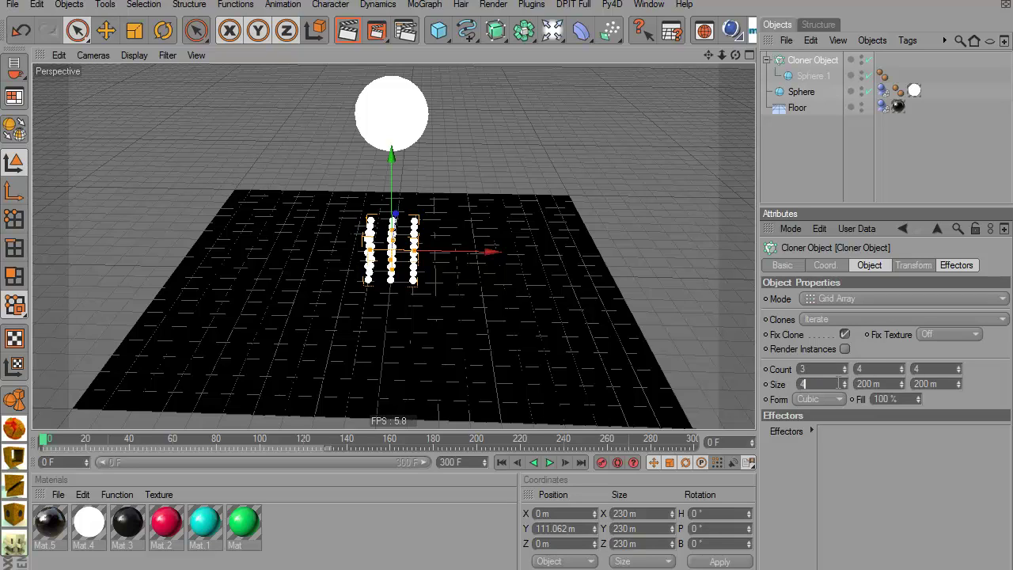
key("BackSpace")
type("200")
double_click(802, 365)
type("4")
key("Return")
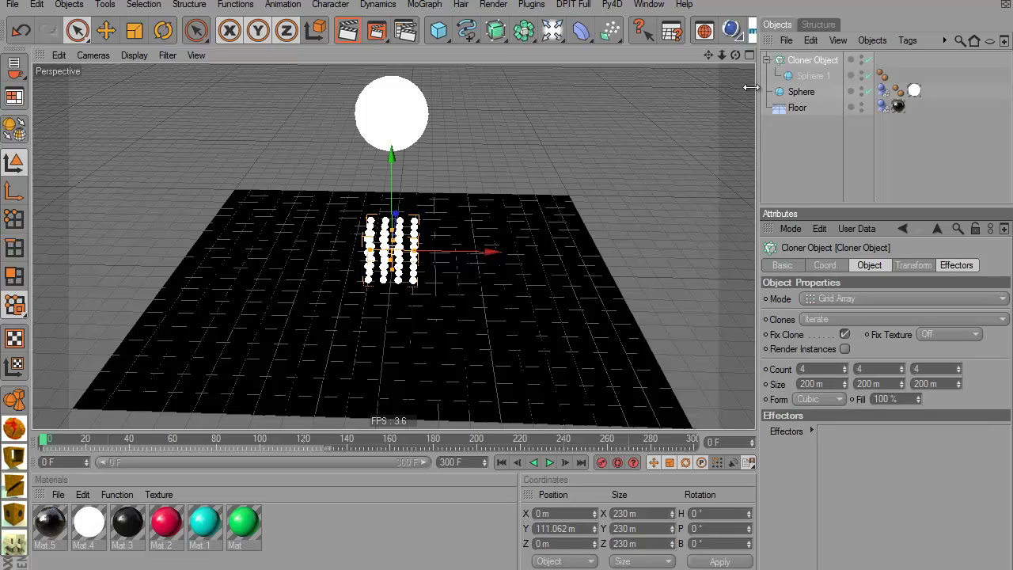
Add a Random Effector to the cloner and enable its Scale parameter with Uniform Scale and a value of -1
left_click(424, 4)
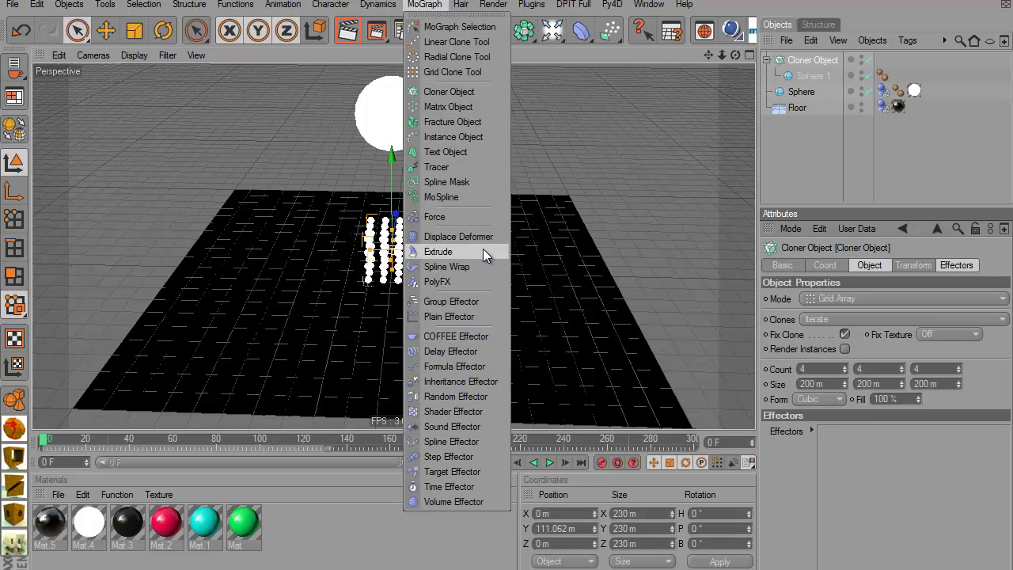
left_click(465, 397)
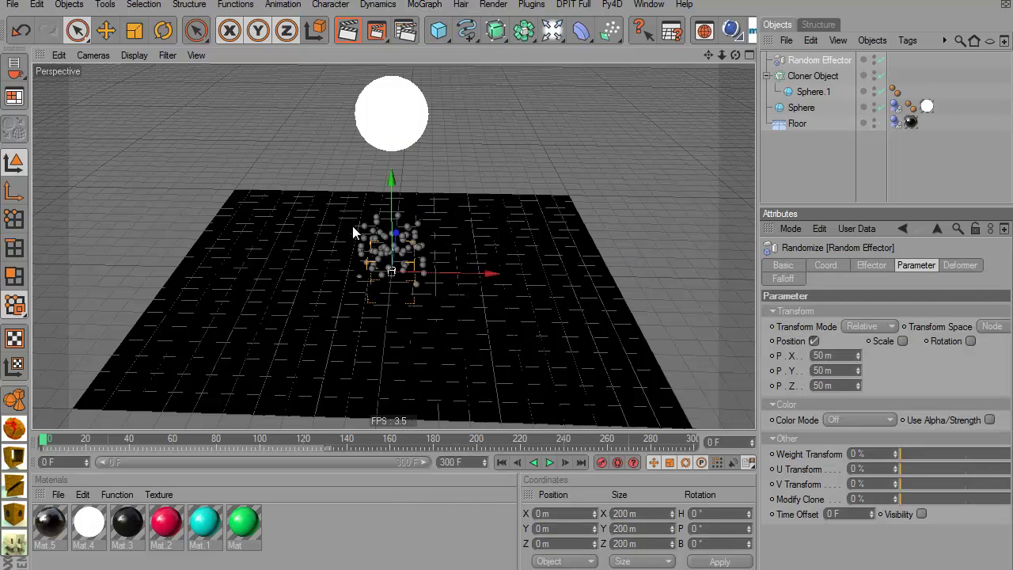
left_click(904, 340)
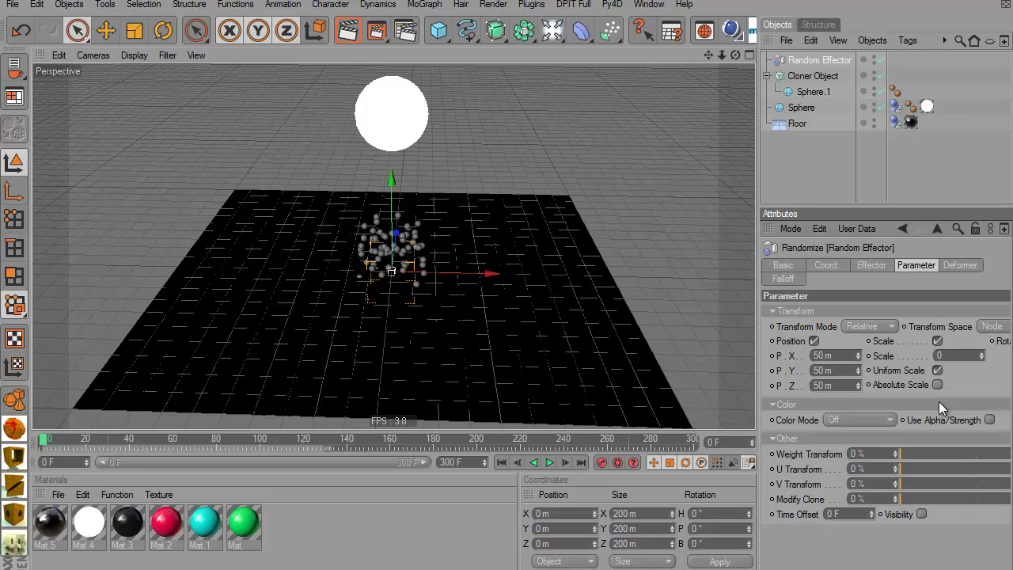
left_click(937, 400)
key("Return")
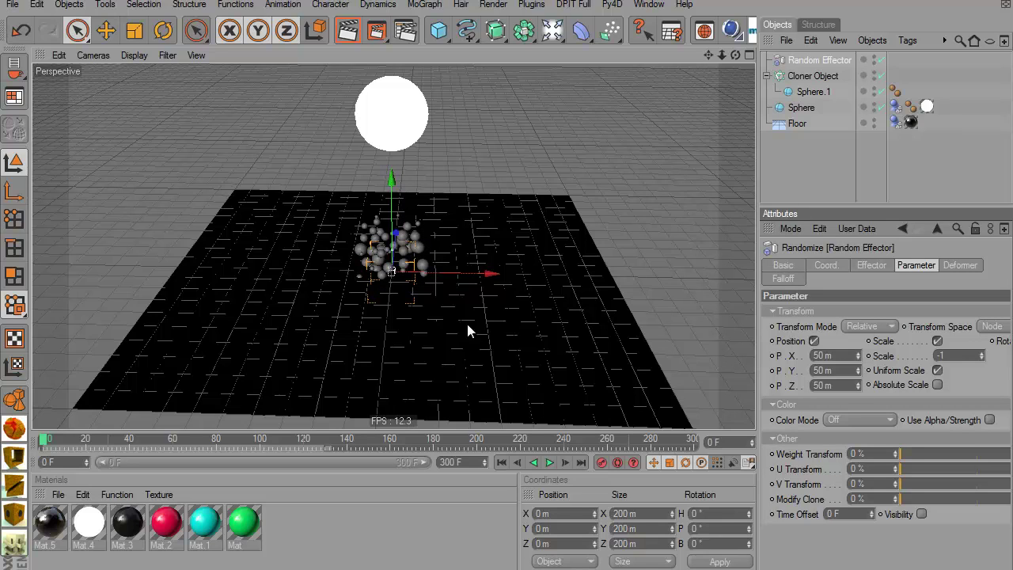
Add a MoGraph Rigid Body tag to the Cloner Object
left_click(819, 75)
right_click(819, 75)
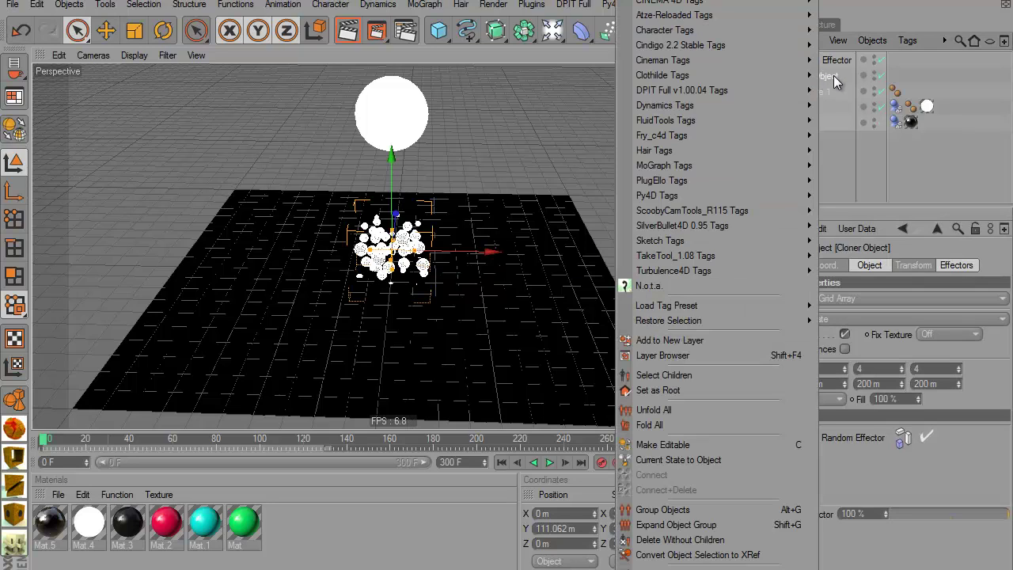
mouse_move(718, 168)
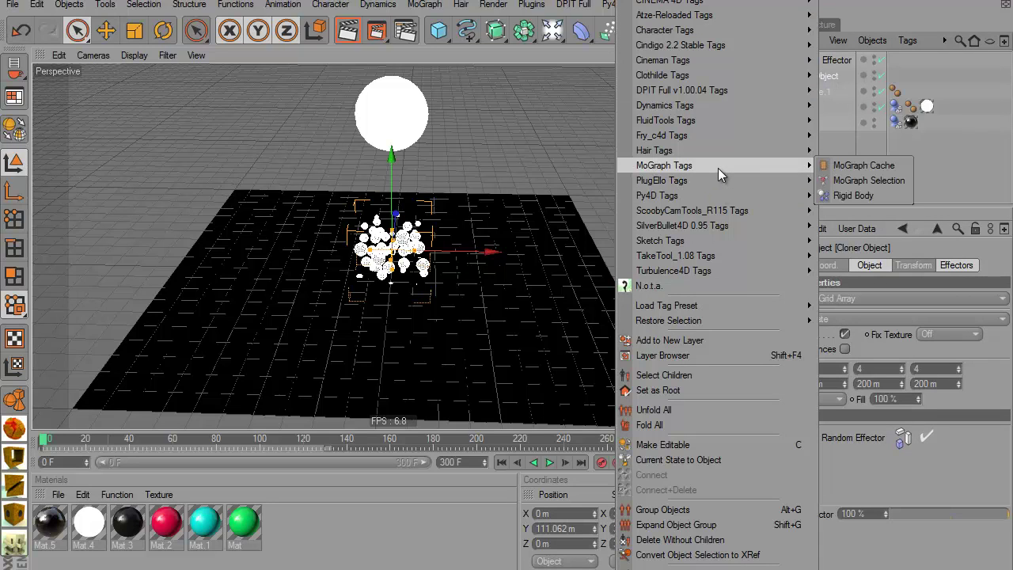
left_click(853, 195)
Play the dynamics simulation of the small spheres, stop it, and return to the first frame
left_click(549, 462)
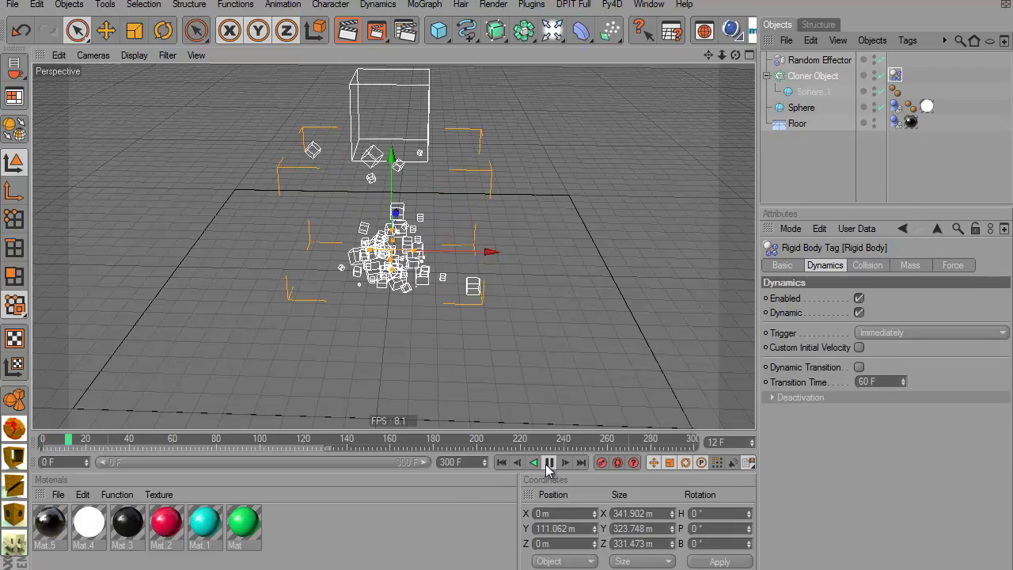
left_click(550, 462)
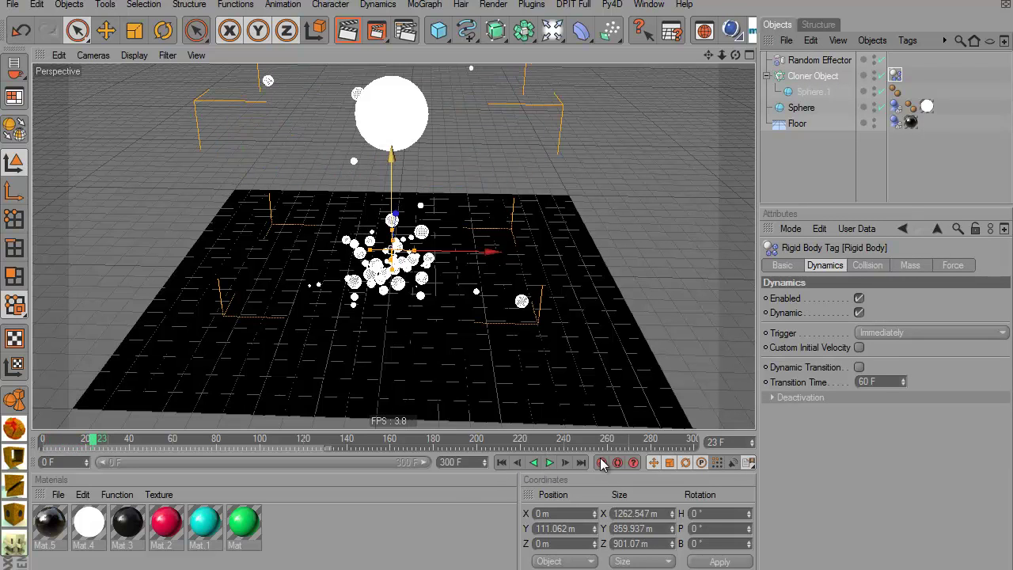
key("shift+f")
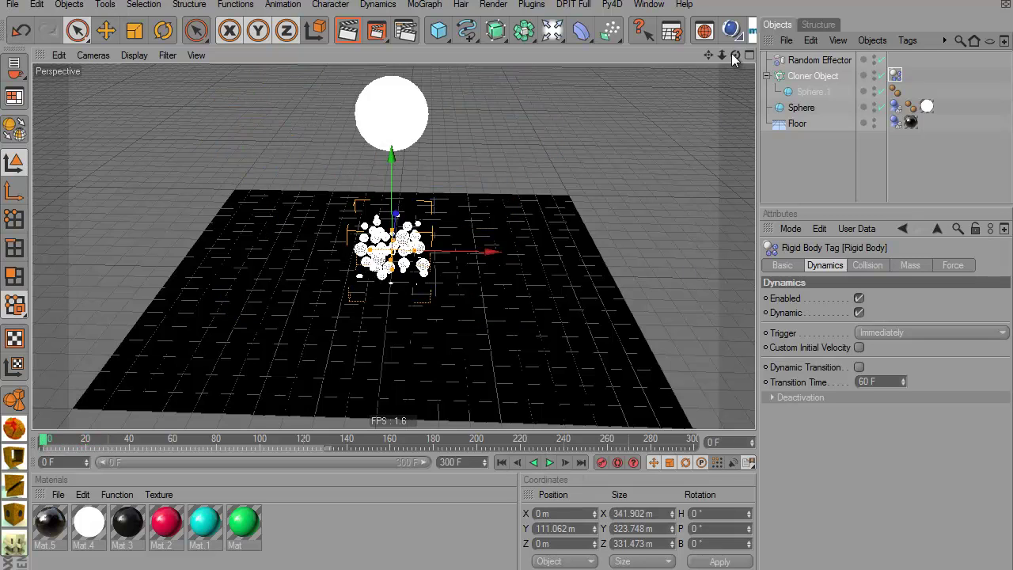
left_click_drag(506, 273, 507, 306, "alt")
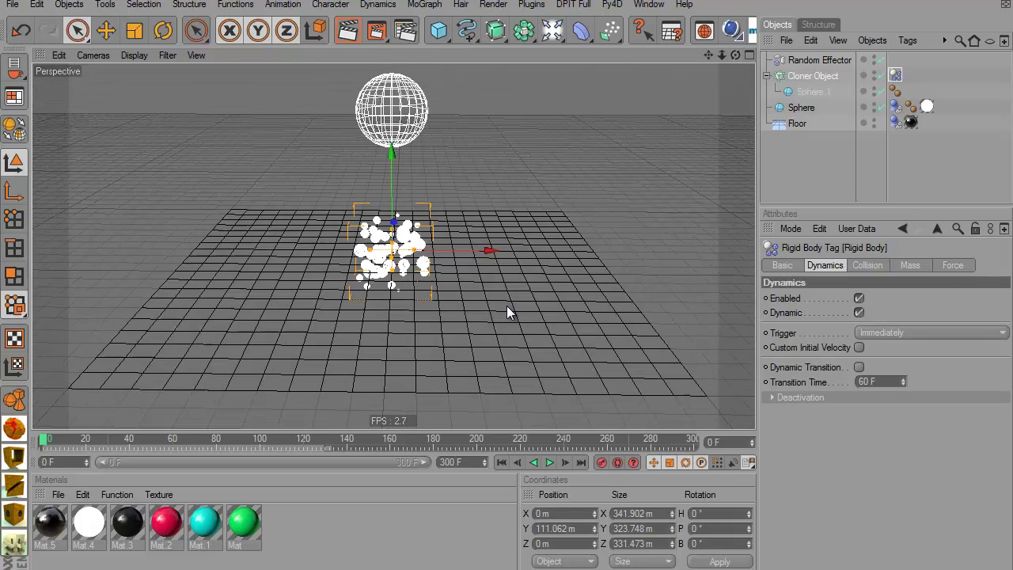
Copy the Cloner Object together with its Random Effector and paste four duplicates of the pair
left_click(815, 76, "shift")
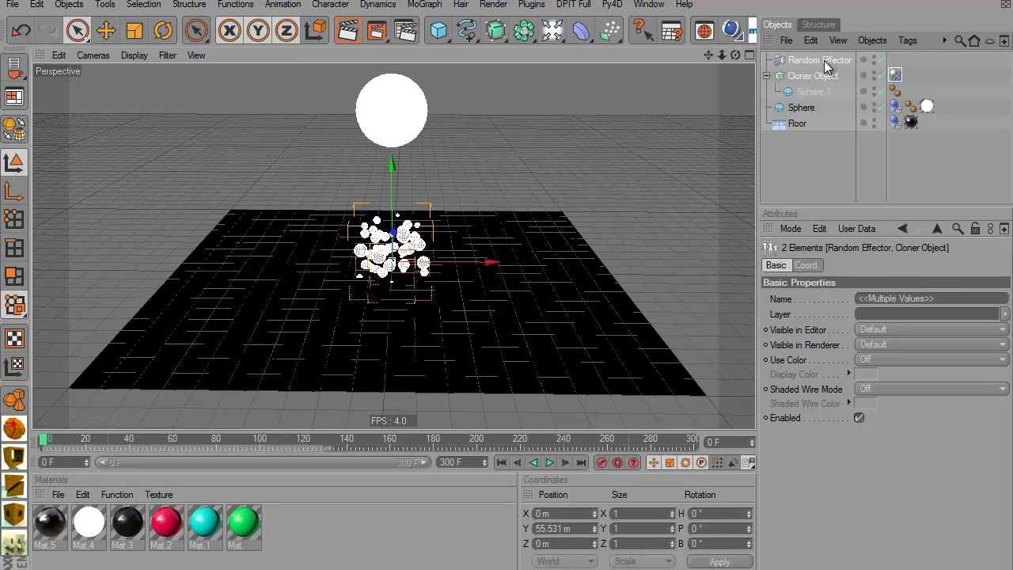
left_click(37, 4)
left_click(75, 92)
left_click(36, 4)
left_click(79, 108)
left_click(37, 4)
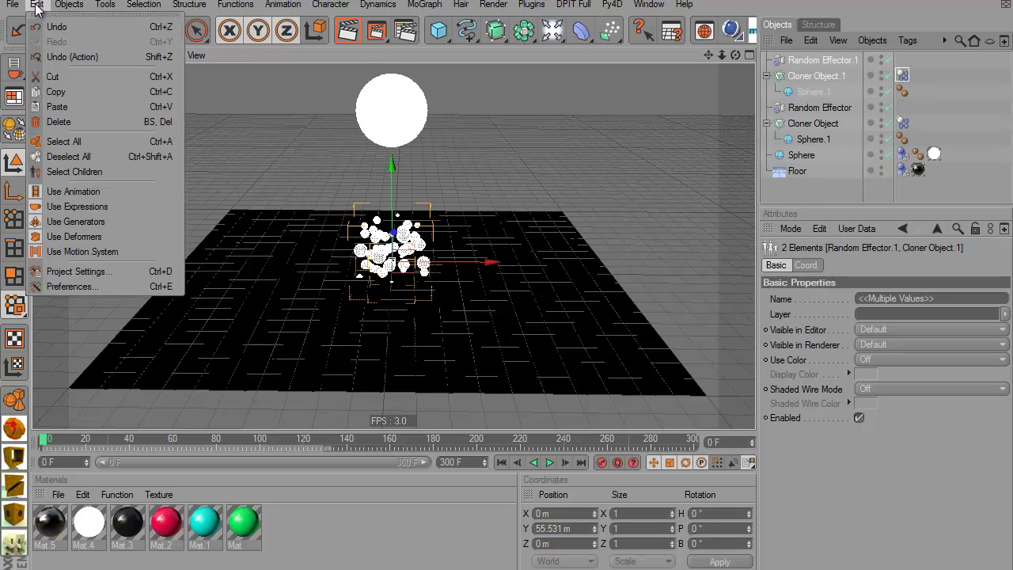
left_click(79, 107)
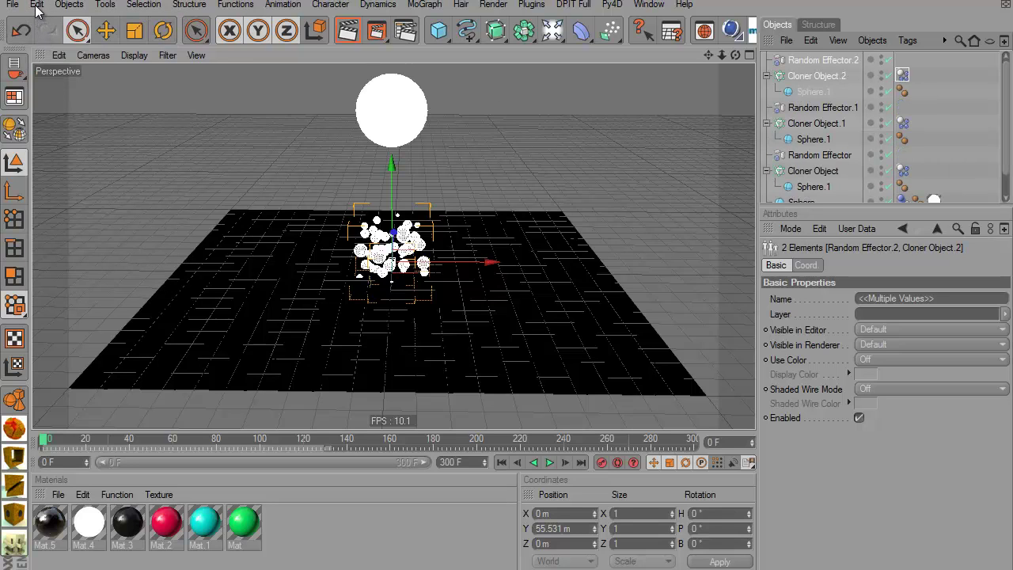
left_click(37, 4)
left_click(63, 103)
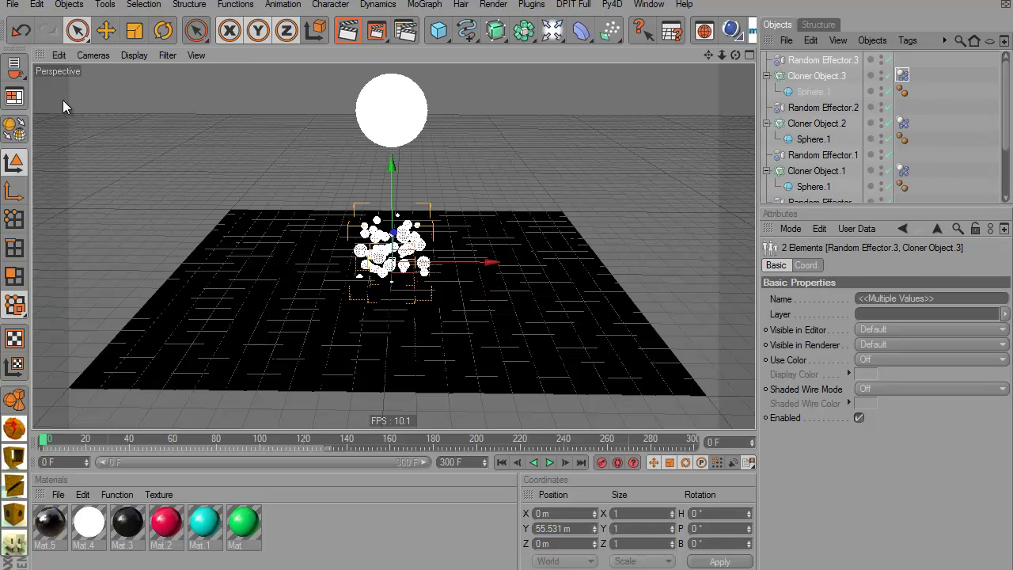
left_click(37, 4)
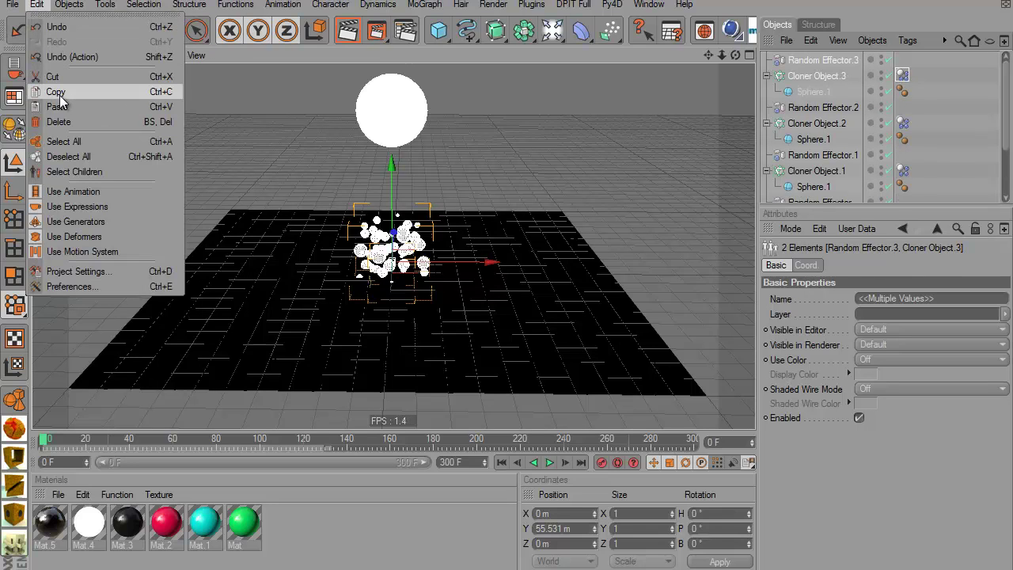
left_click(60, 106)
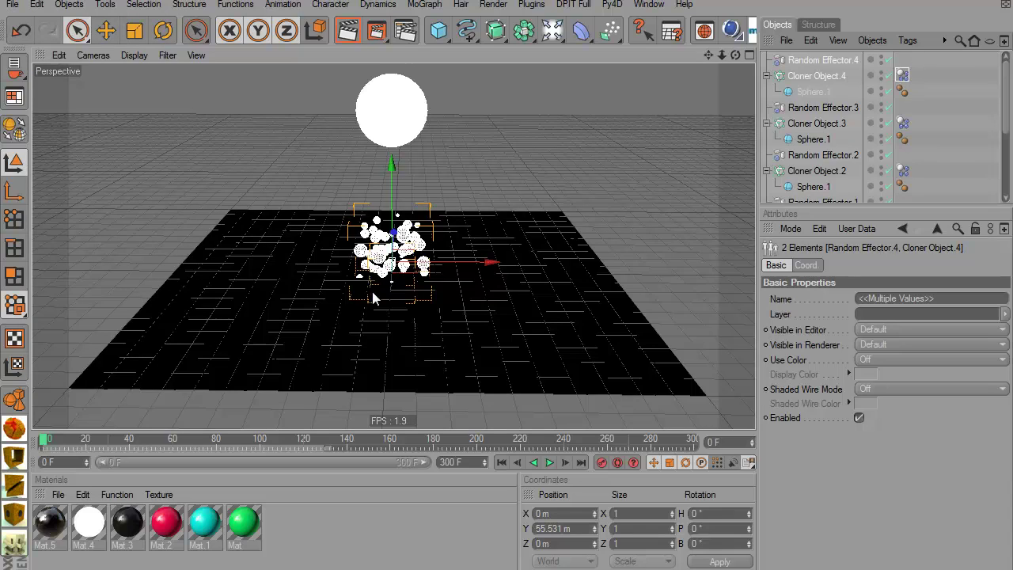
Rotate Cloner Object.1 to a heading of about 31° and Cloner Object.2 to a heading of about -25°
left_click_drag(1008, 79, 1011, 119)
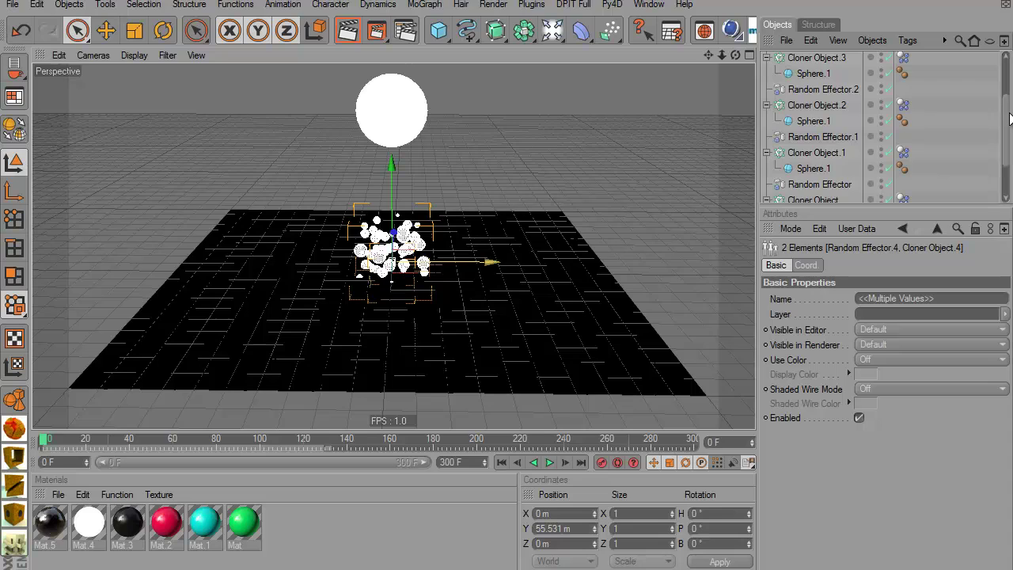
left_click(815, 153)
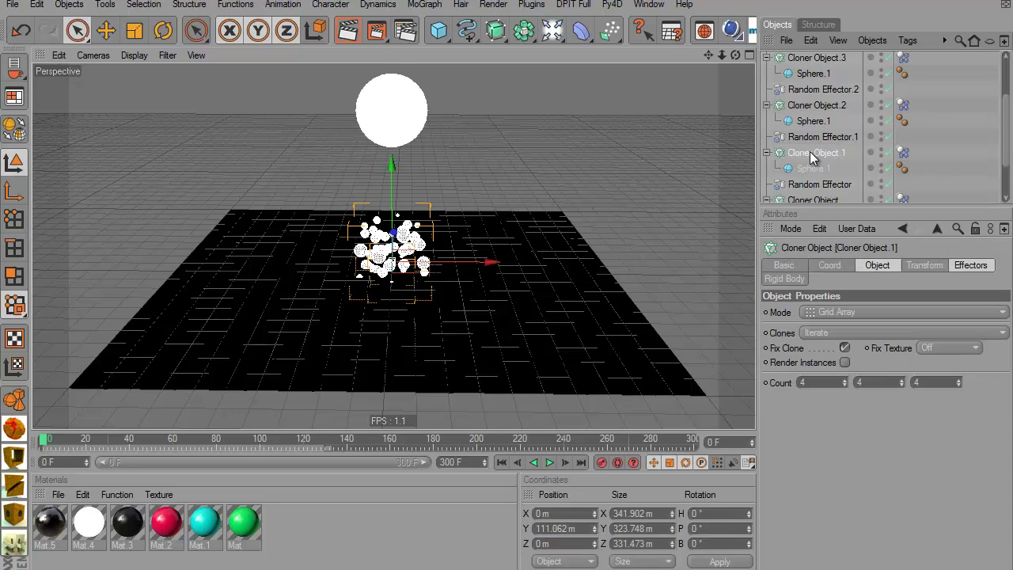
left_click(164, 31)
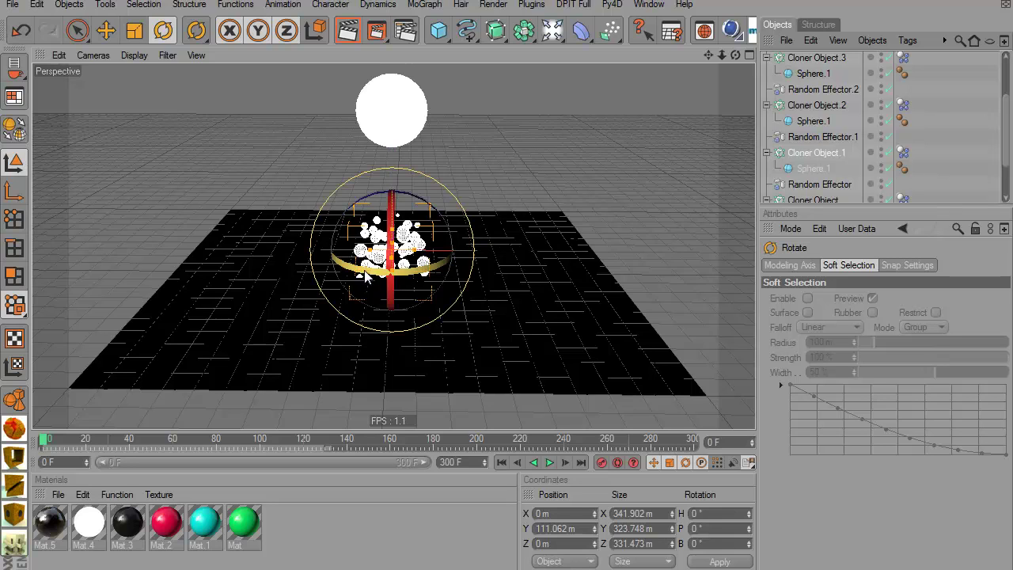
left_click_drag(381, 277, 404, 278)
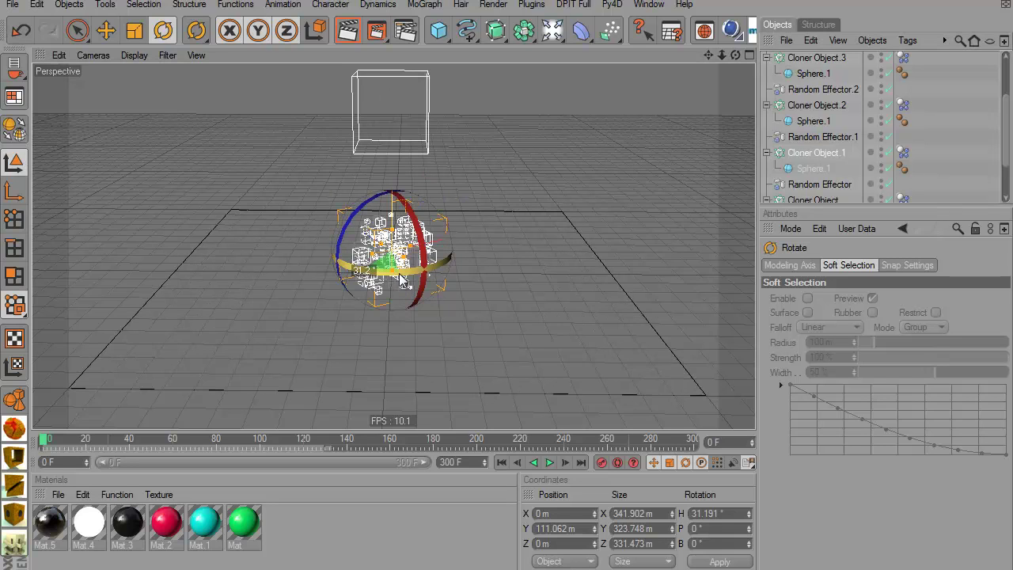
left_click(838, 105)
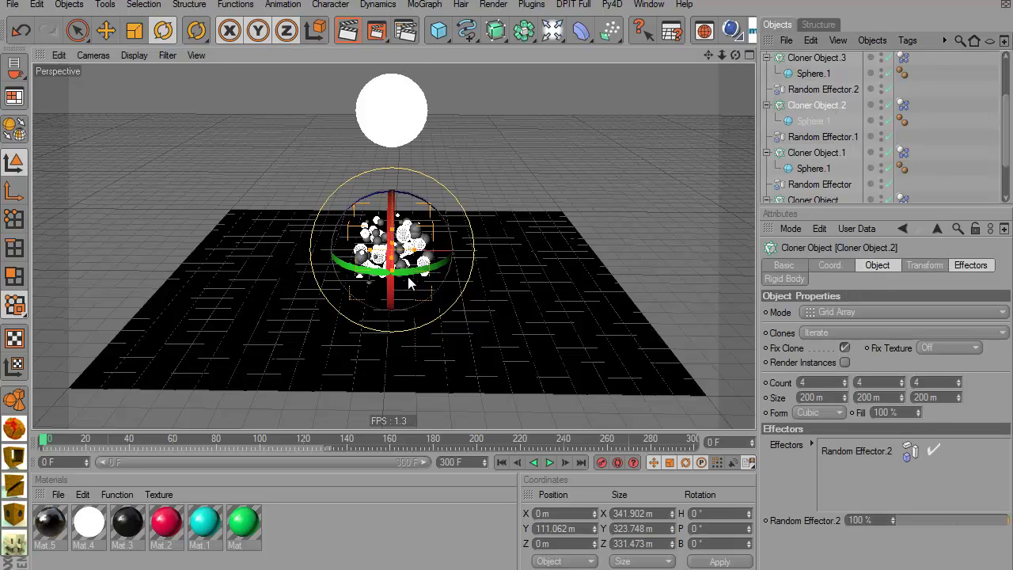
left_click_drag(405, 275, 352, 284)
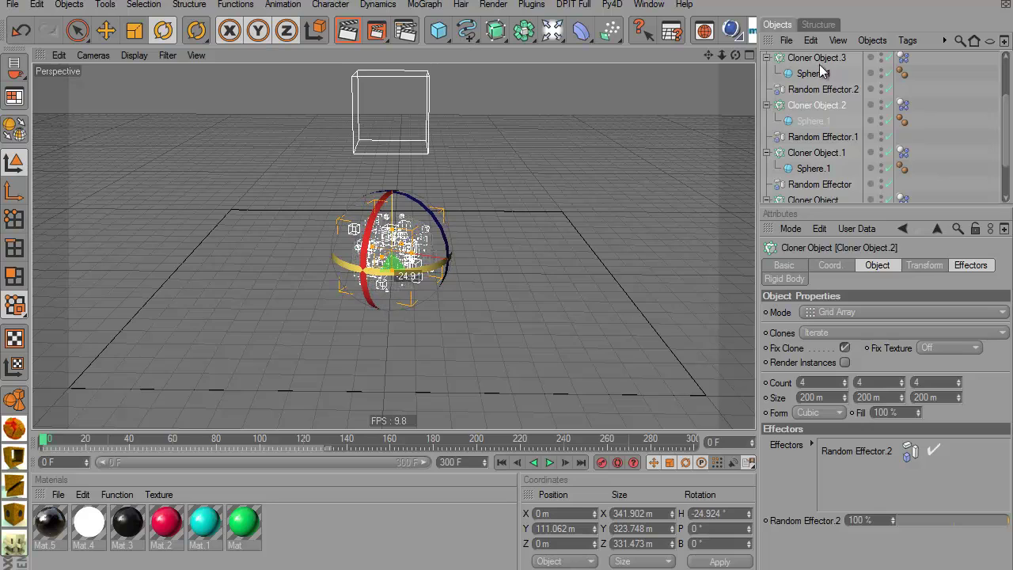
Rotate Cloner Object.3 to a pitch of about -29.5°, then select Cloner Object.4
left_click(817, 63)
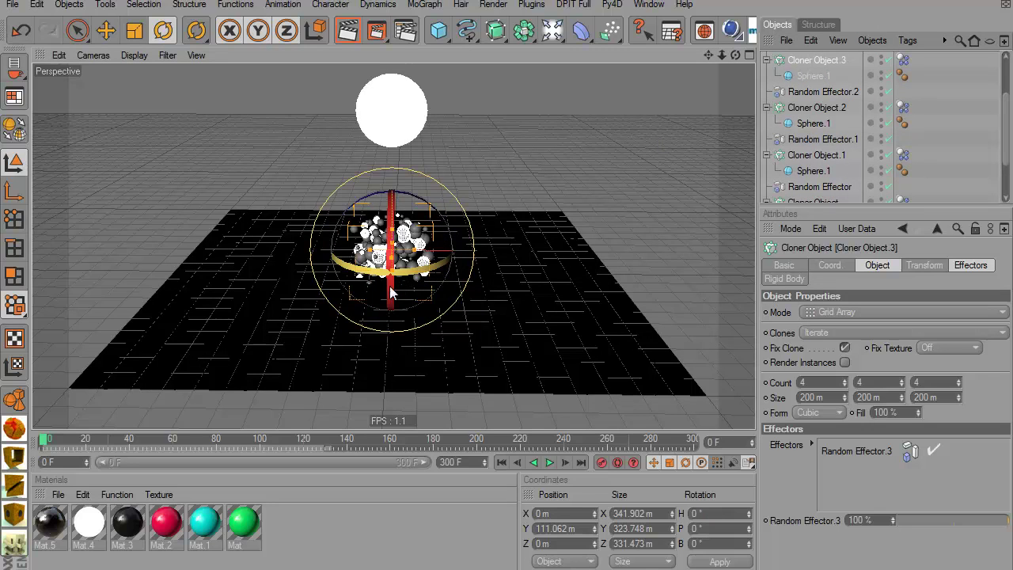
left_click_drag(388, 282, 383, 248)
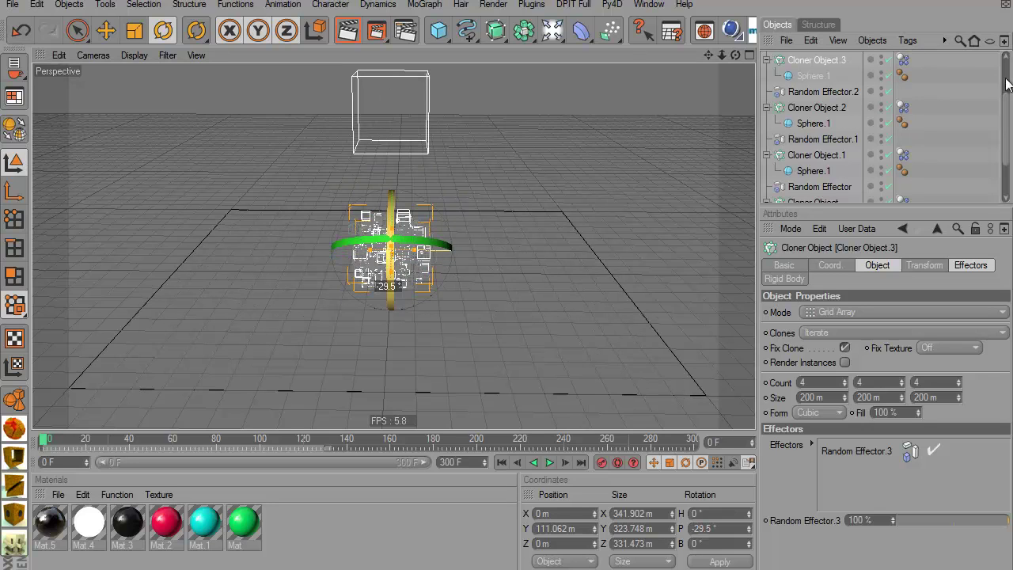
scroll(784, 89, "up", 4)
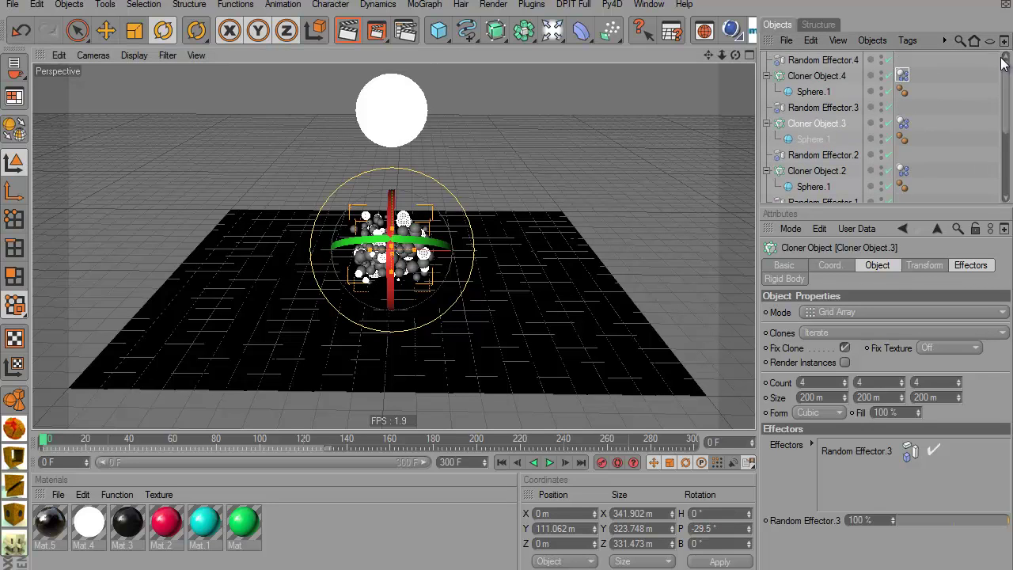
left_click(807, 72)
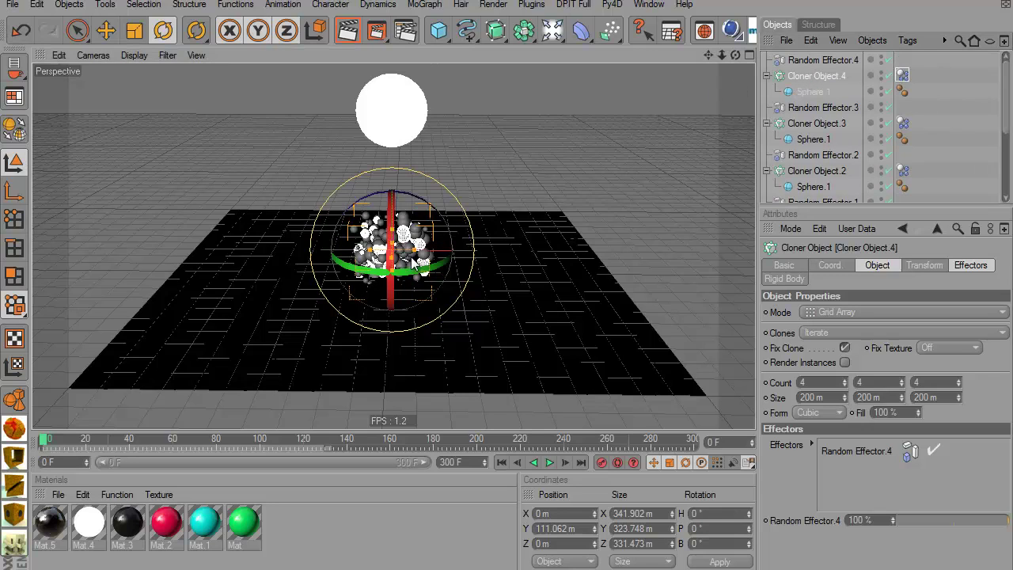
left_click(390, 287)
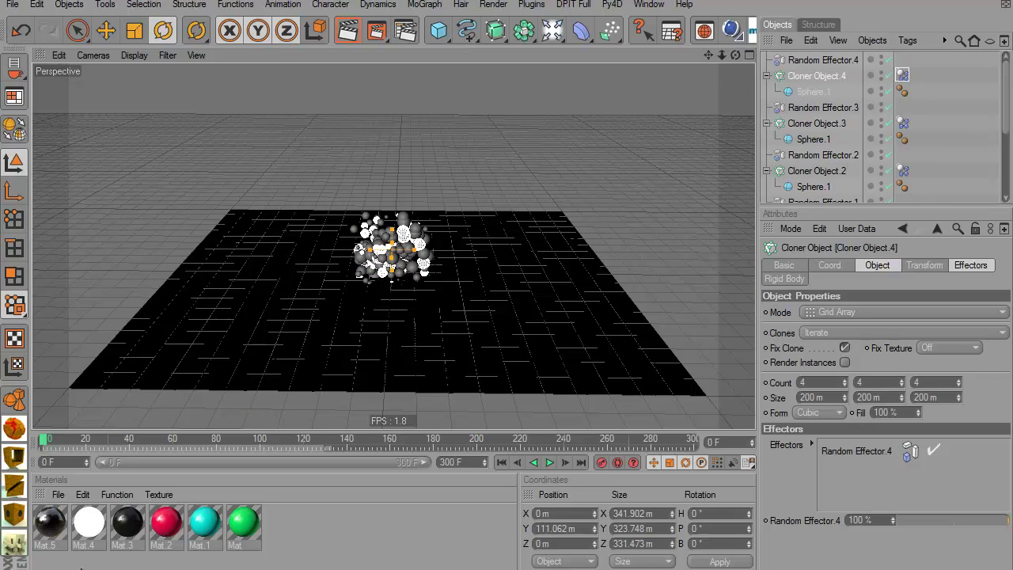
Assign Mat.3 to Cloner Object.4, Mat.2 to Cloner Object.3, Mat.1 to Cloner Object.2 and Mat to Cloner Object.1
left_click(133, 531)
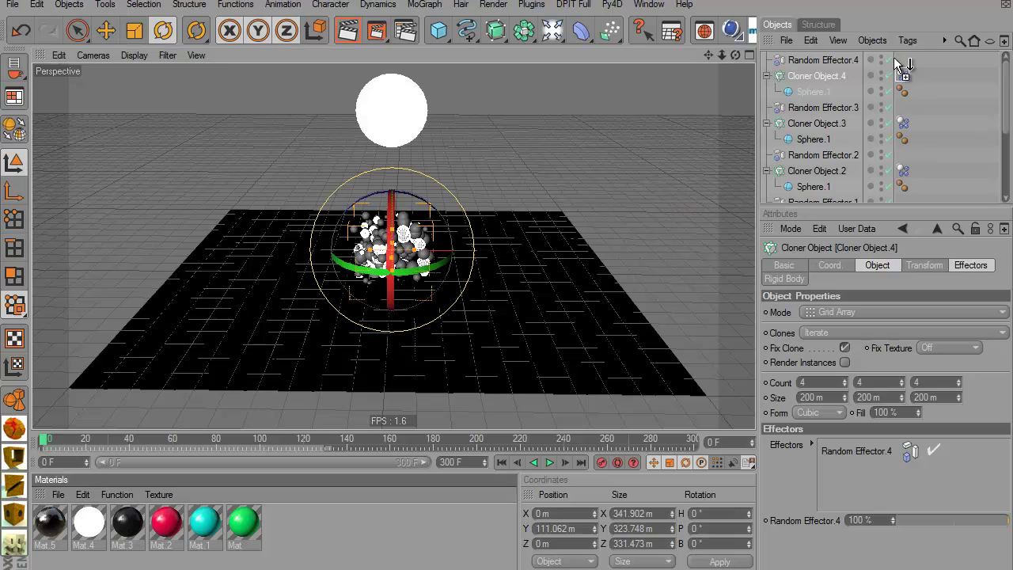
left_click_drag(824, 76, 824, 76)
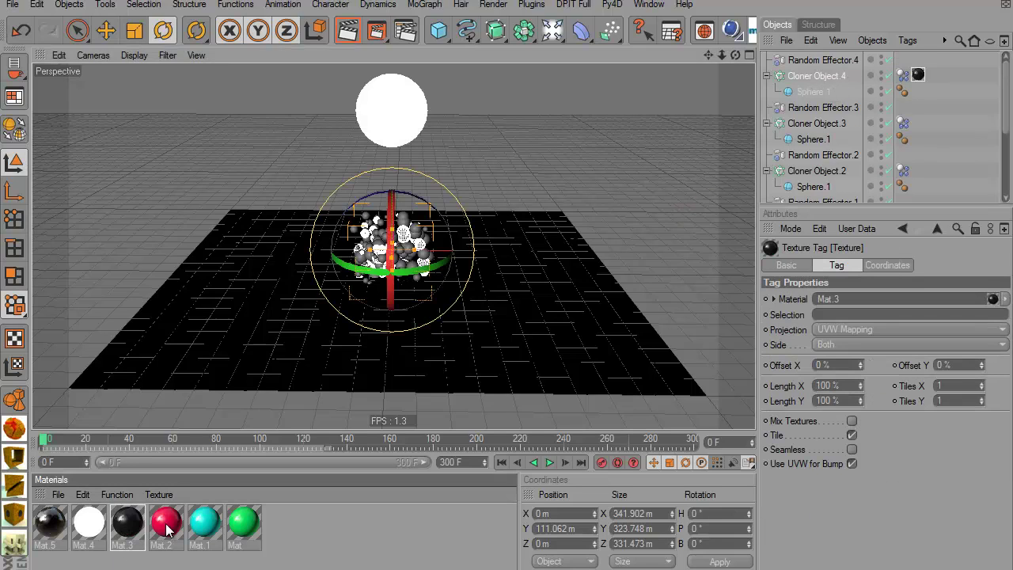
left_click_drag(453, 358, 795, 123)
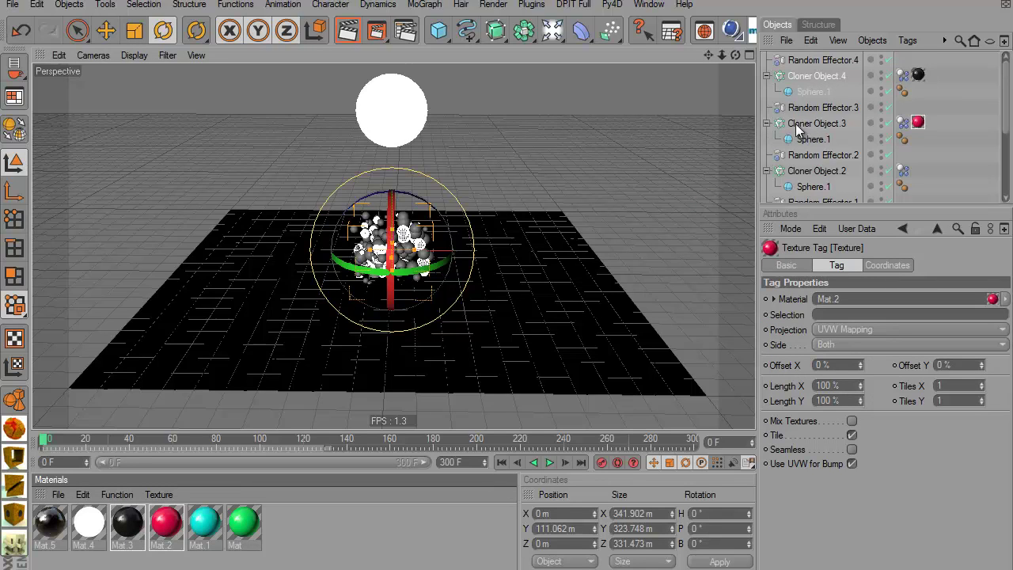
left_click_drag(204, 522, 823, 170)
left_click_drag(250, 537, 839, 124)
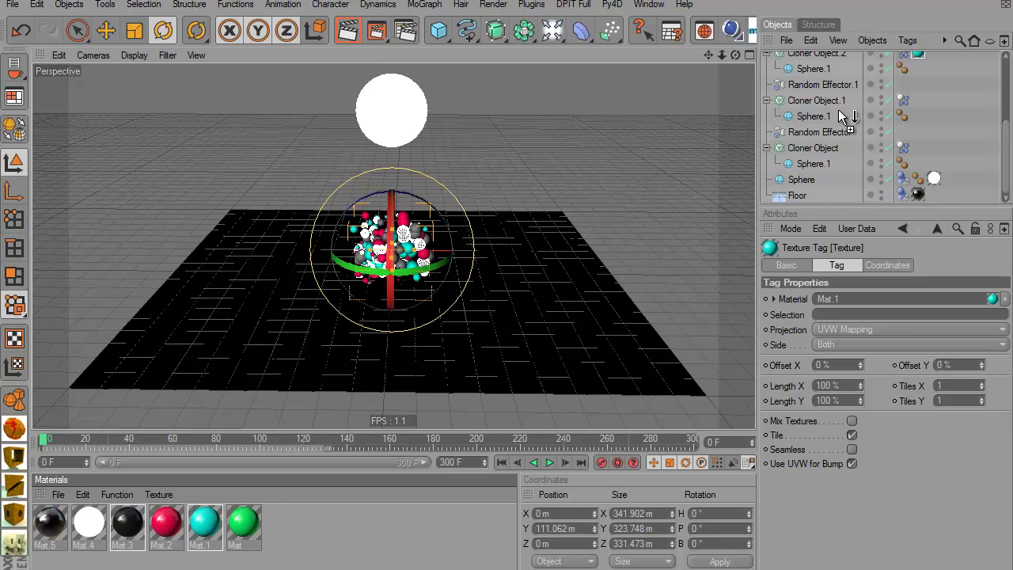
left_click_drag(842, 115, 831, 101)
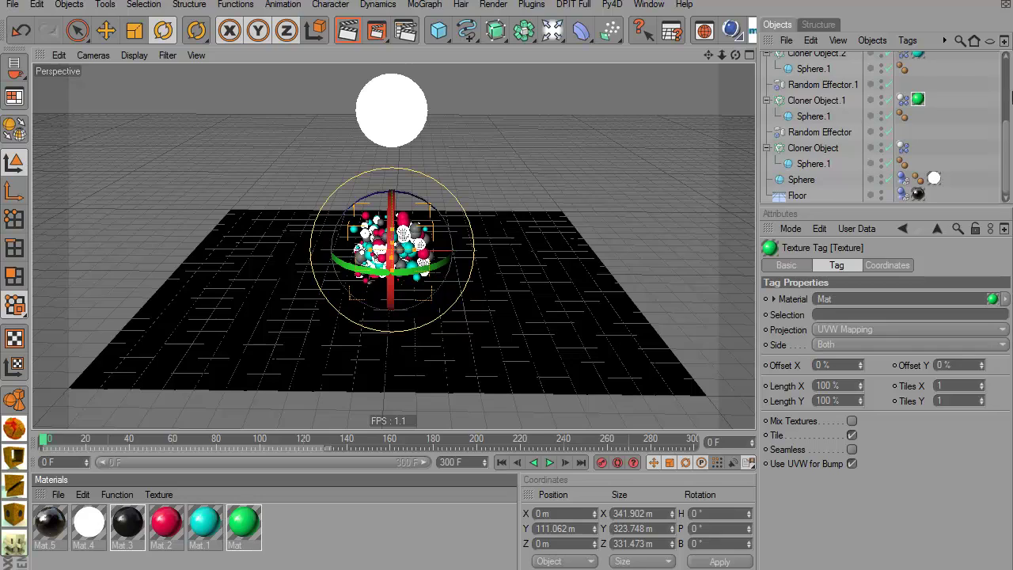
Delete the surplus Cloner Object.4 together with Random Effector.4
left_click_drag(1010, 150, 1006, 89)
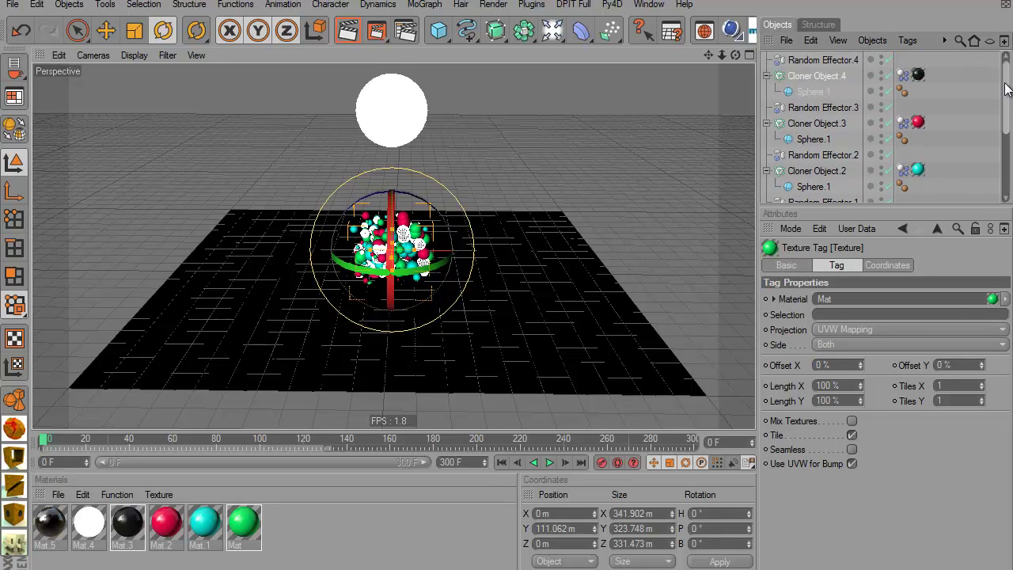
left_click(836, 75)
left_click(763, 76)
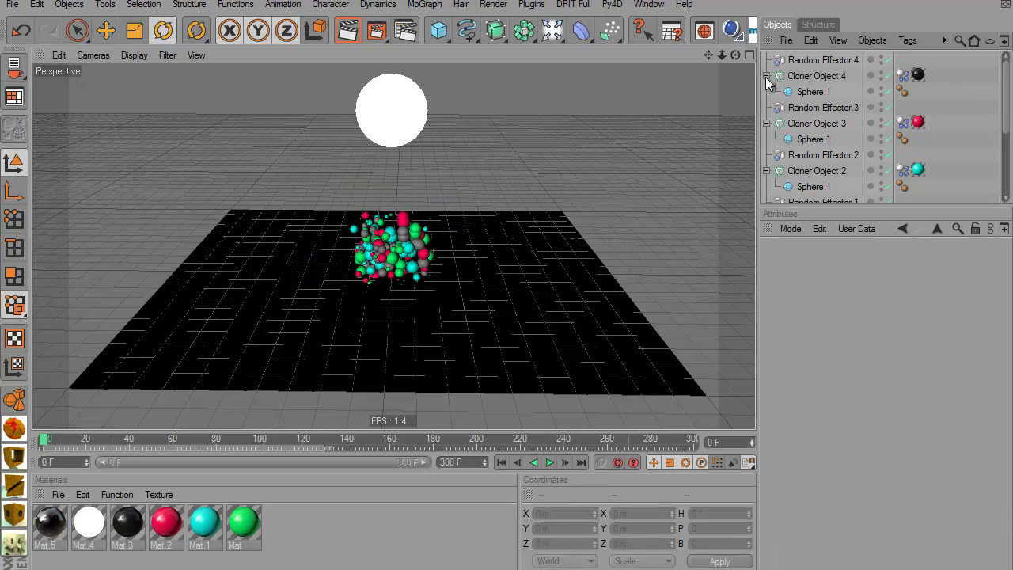
left_click(767, 76)
left_click(806, 73)
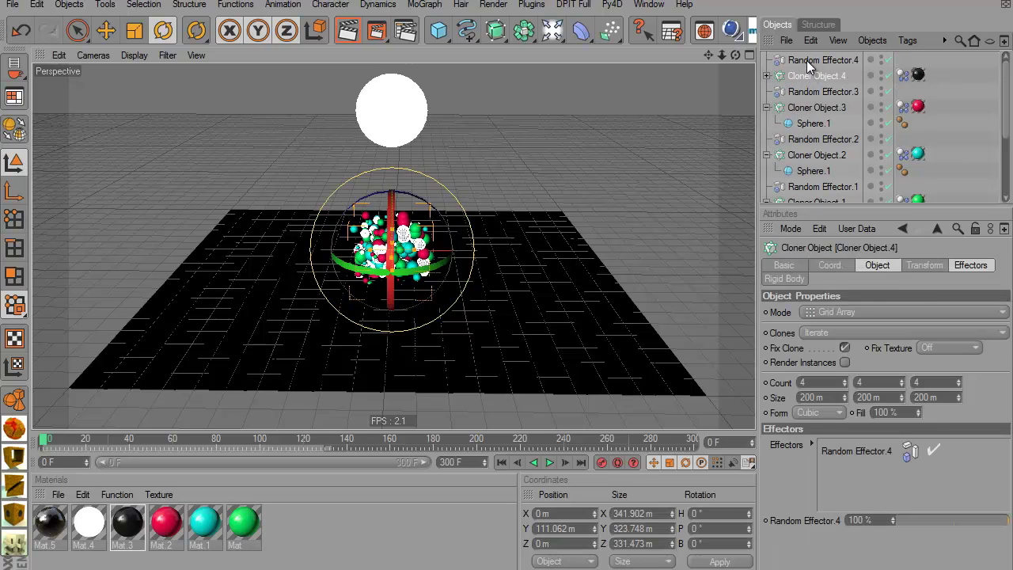
left_click(807, 60, "ctrl")
key("Delete")
Assign the black material Mat.3 to the original Cloner Object
left_click_drag(1006, 107, 1005, 143)
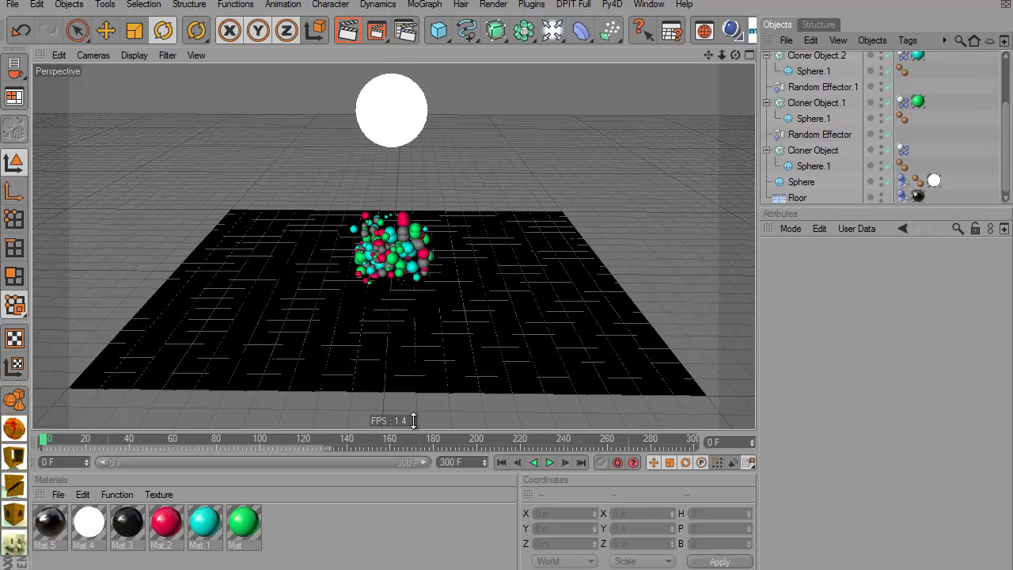
left_click_drag(150, 523, 827, 202)
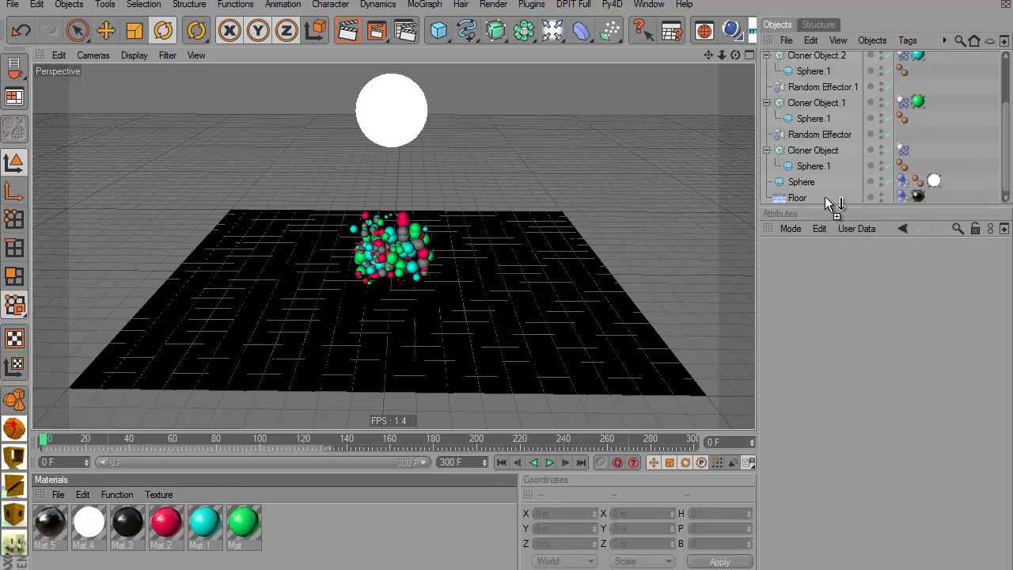
left_click_drag(817, 141, 815, 148)
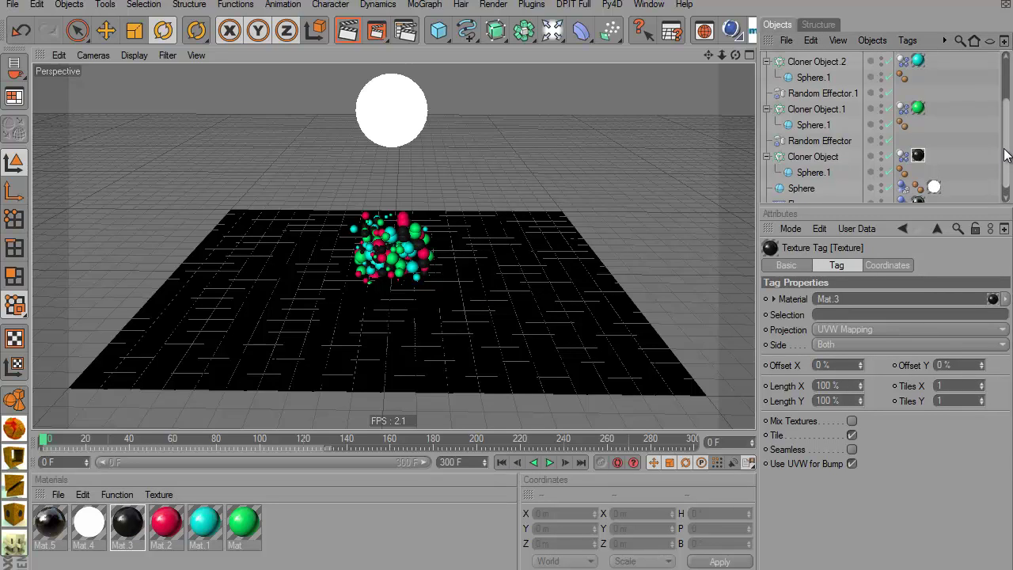
Play the dynamics simulation of the coloured spheres, stop it, and return to the first frame
scroll(1007, 150, "up", 2)
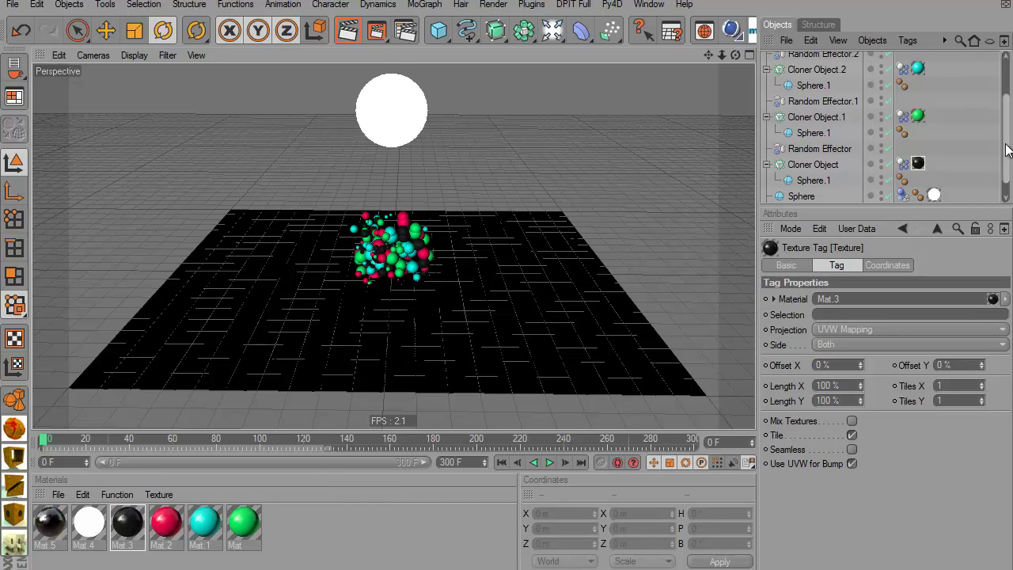
scroll(1007, 151, "up", 1)
scroll(1010, 152, "down", 2)
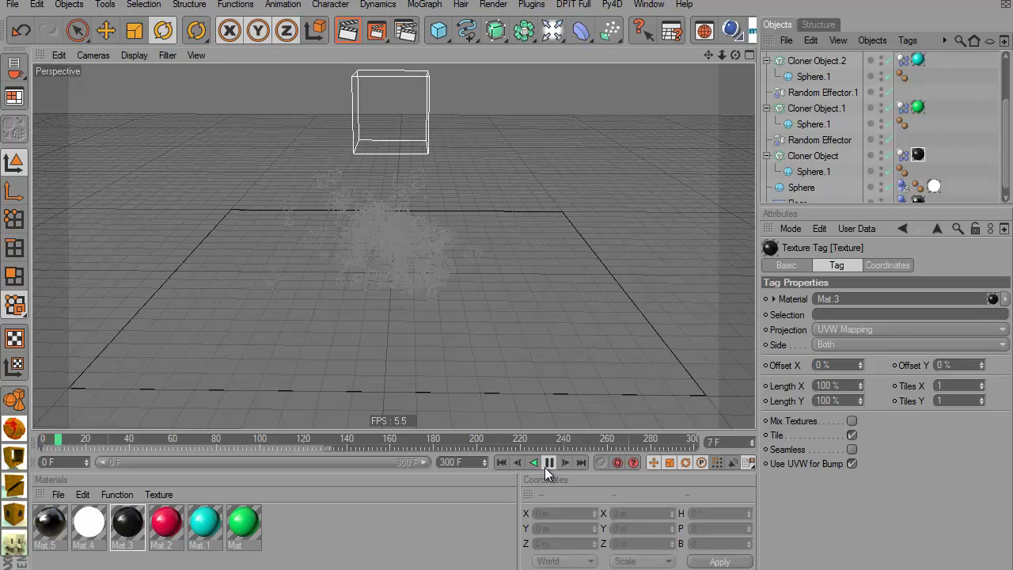
left_click(548, 463)
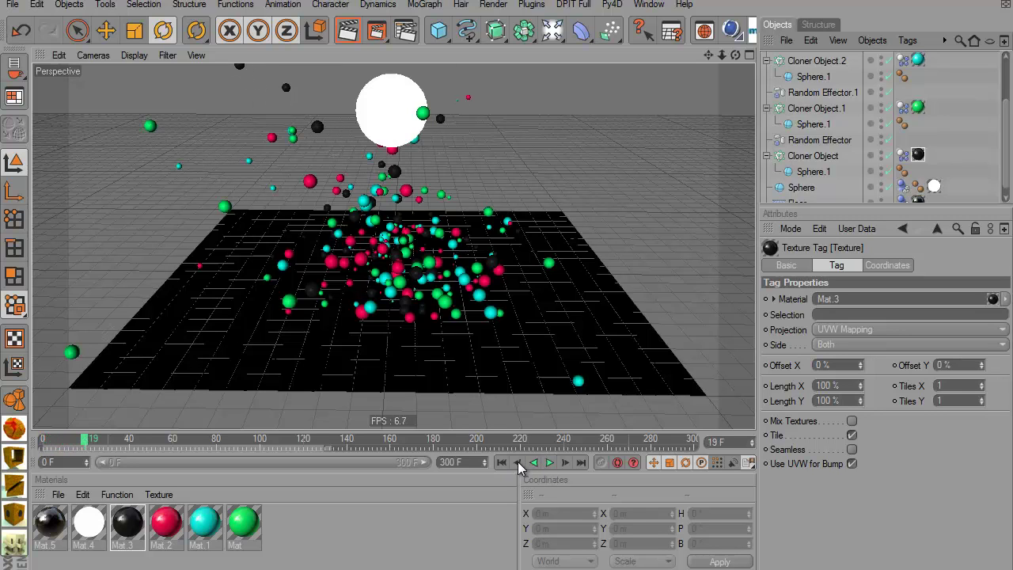
left_click(502, 463)
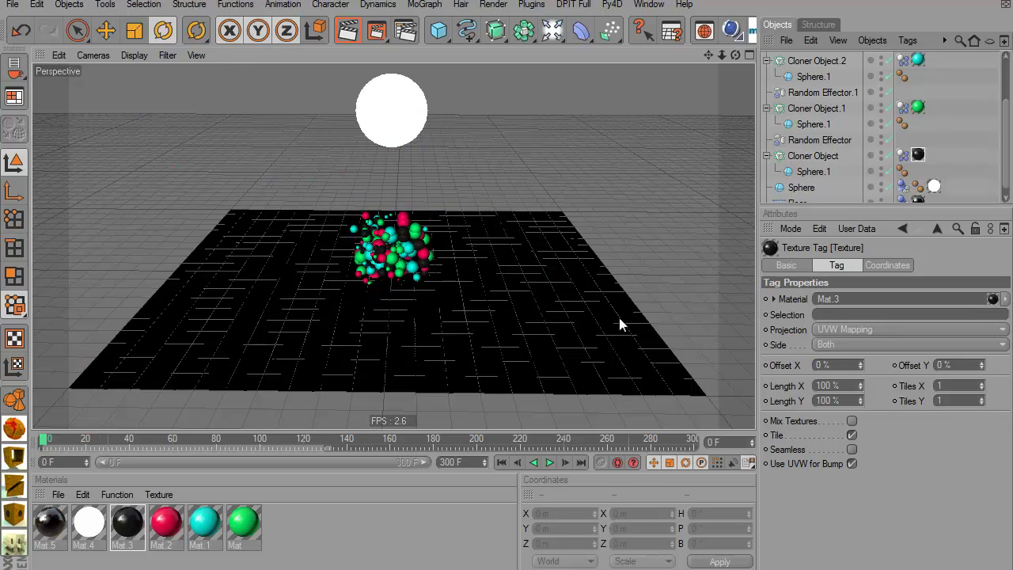
Add an Attractor object to the scene and activate the Live Selection tool
left_click(611, 31)
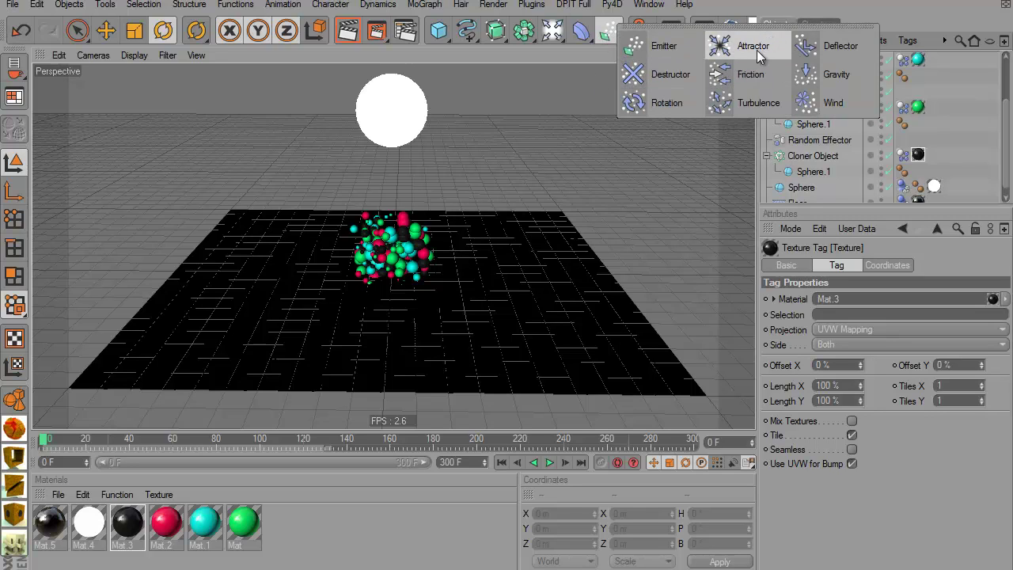
left_click(726, 55)
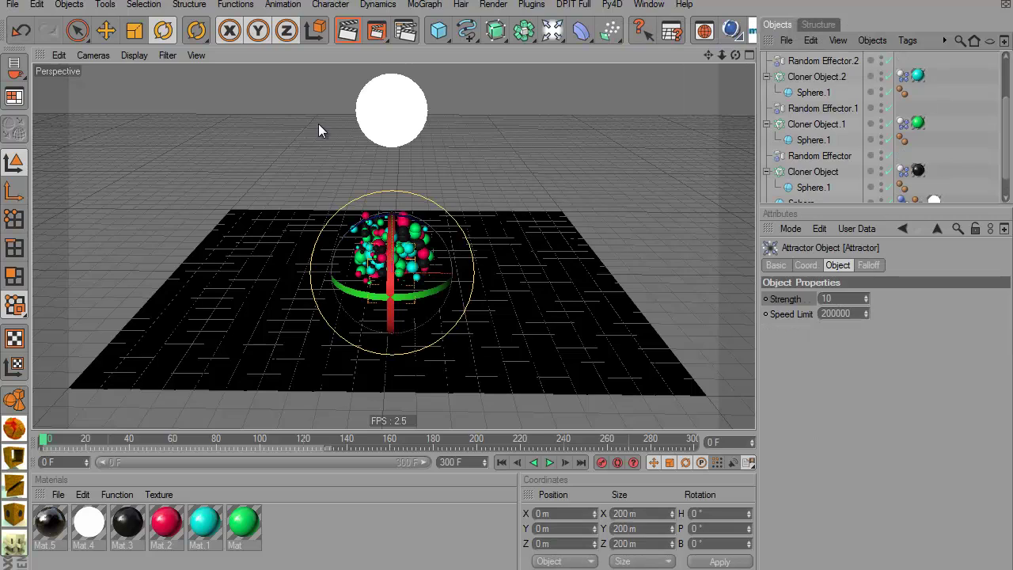
left_click(84, 33)
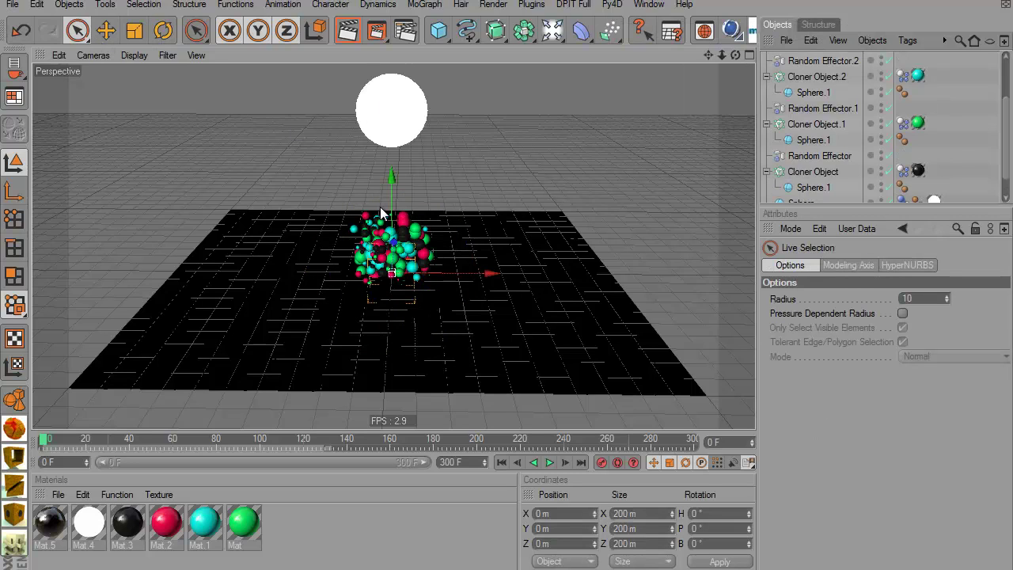
Raise the Attractor to the large white sphere at Y about 723 m and set its falloff shape to Sphere
mouse_move(398, 215)
left_mouse_down()
mouse_move(507, 287)
mouse_move(443, 193)
left_mouse_up()
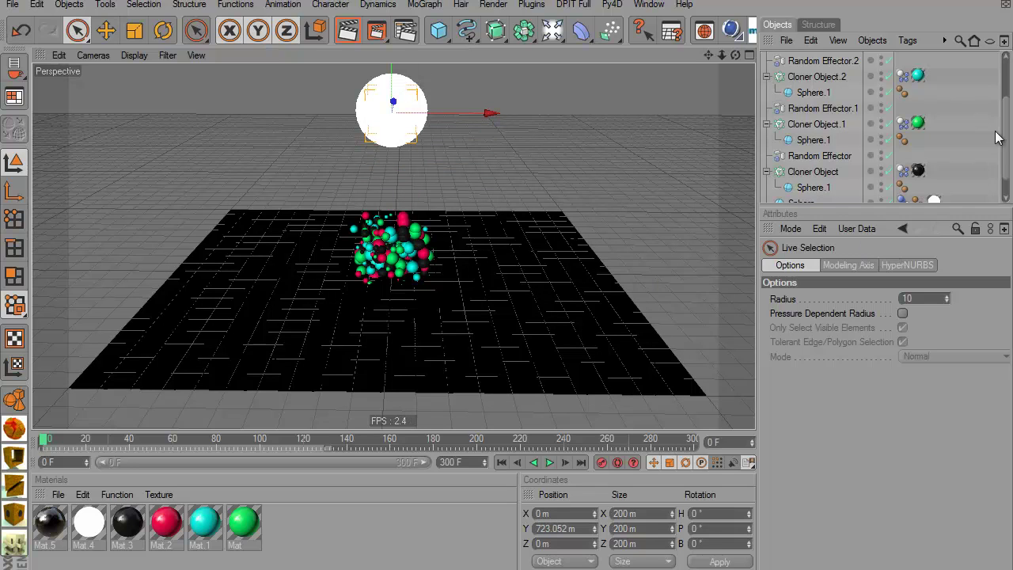
scroll(842, 60, "up", 4)
left_click(807, 61)
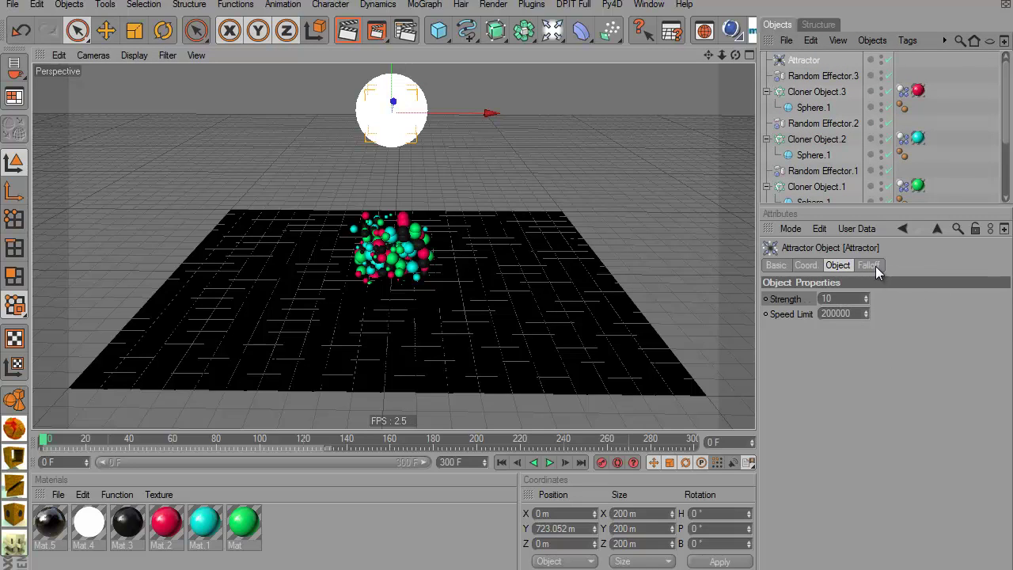
left_click(876, 268)
left_click(824, 299)
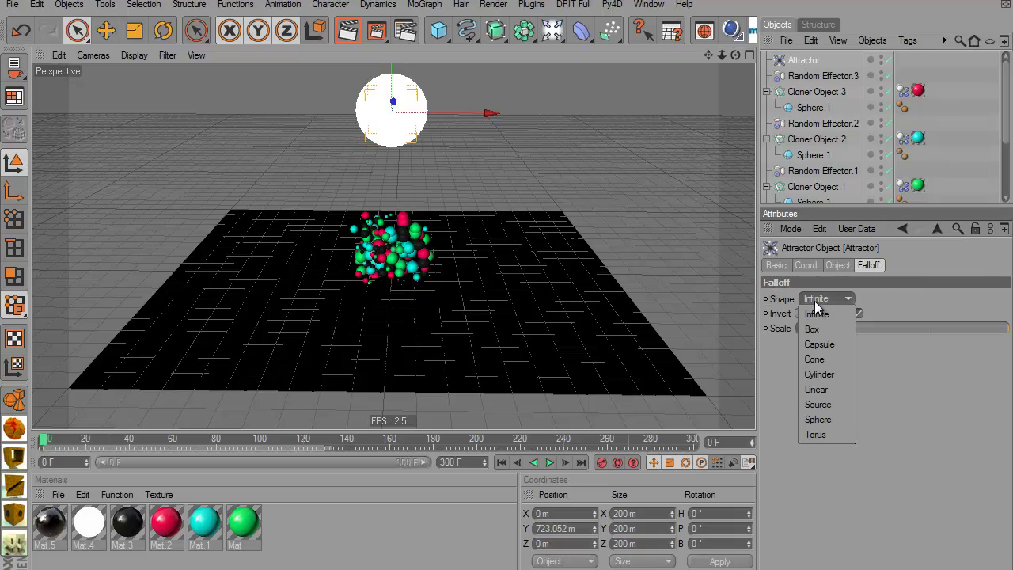
left_click(818, 420)
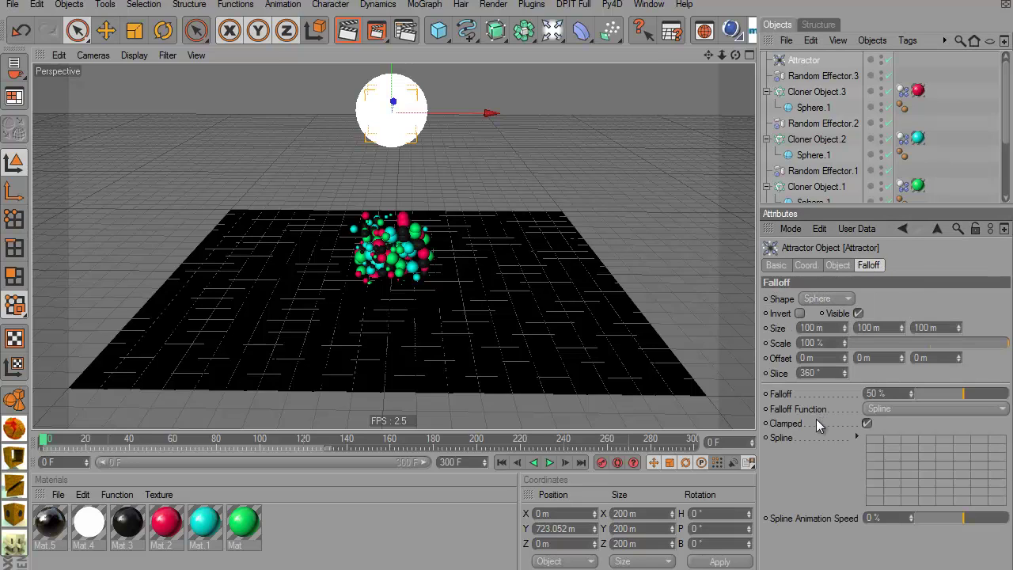
Set the Attractor's spherical falloff size to 1000 m on all three axes
double_click(816, 326)
type("1000")
key("Tab")
type("10")
key("Tab")
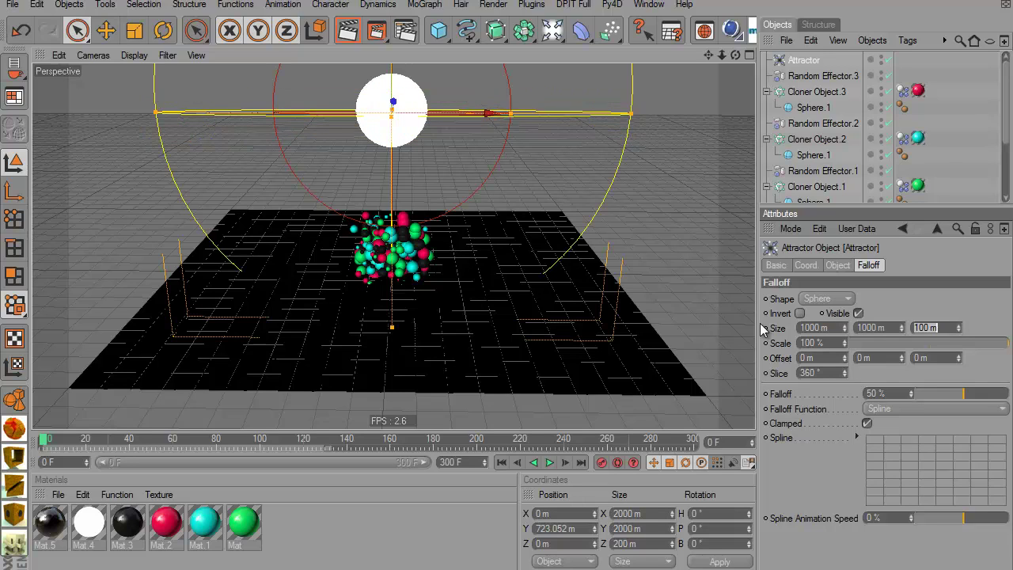
type("100")
key("Return")
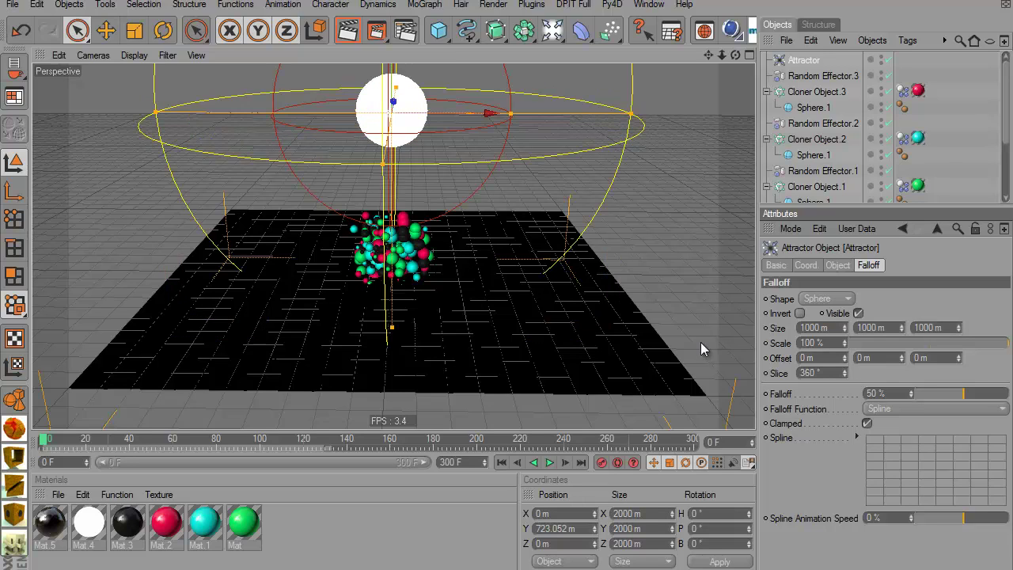
Set the Attractor's strength to 15000 and its speed limit to 1000
left_click(838, 265)
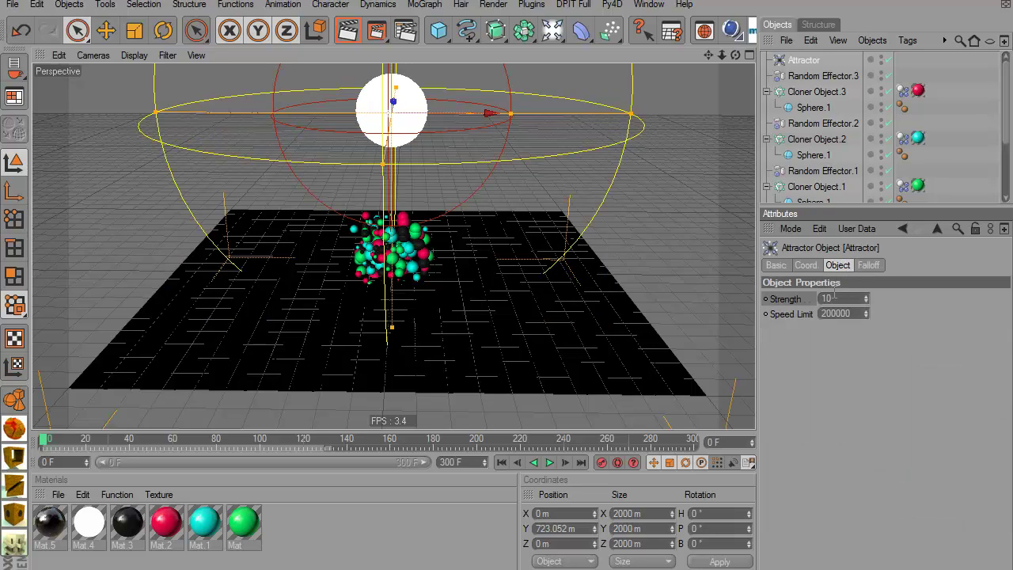
left_click(831, 299)
type("15000")
left_click(855, 314)
type("1000")
Play the attraction simulation with the viewport in box display, stop it, and restore Gouraud shading
left_click(550, 464)
key("n")
key("k")
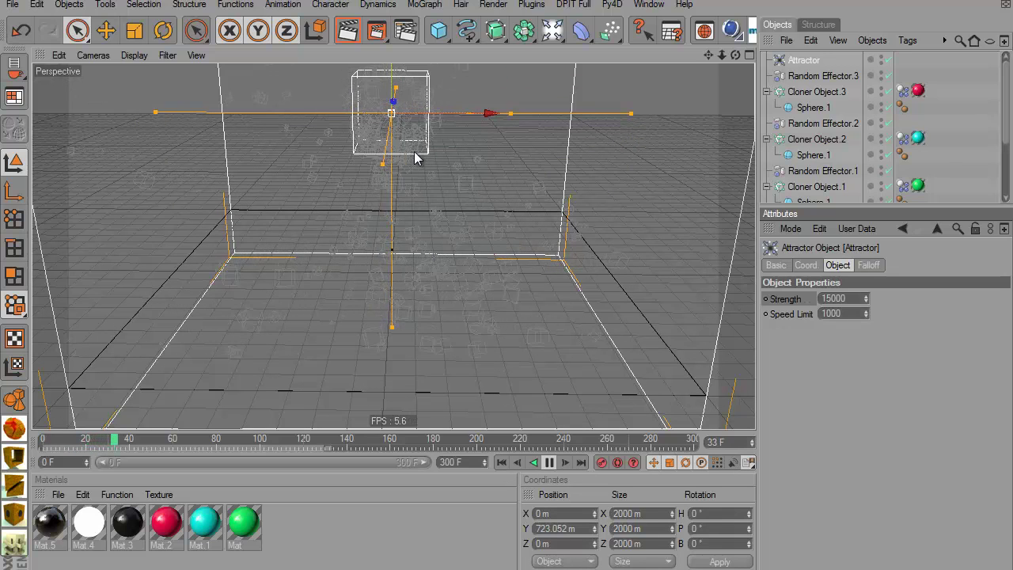
left_click(549, 462)
key("n")
key("a")
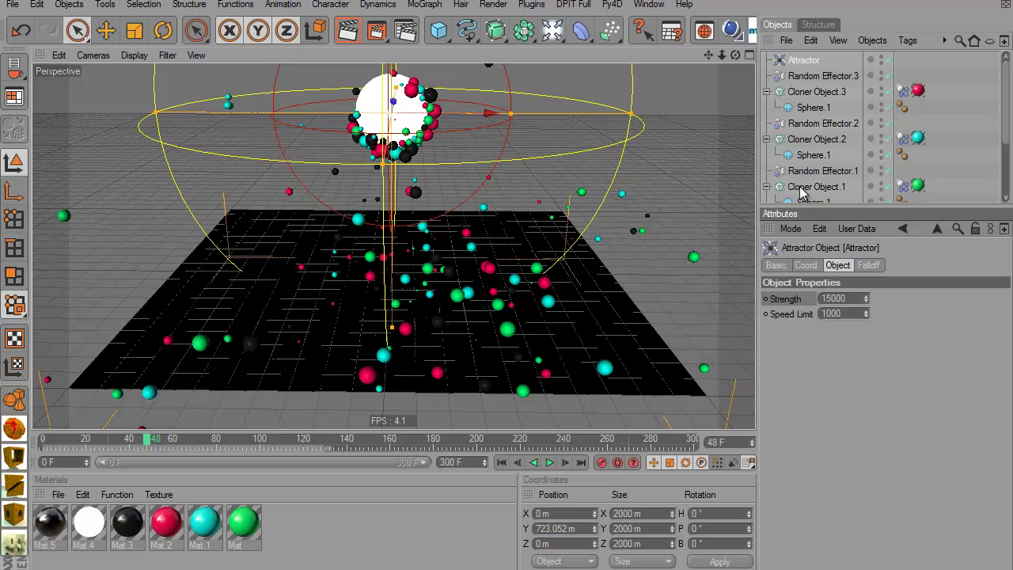
Select all four cloner objects and reduce their grid count to 3 × 3 × 3
scroll(1005, 93, "down", 1)
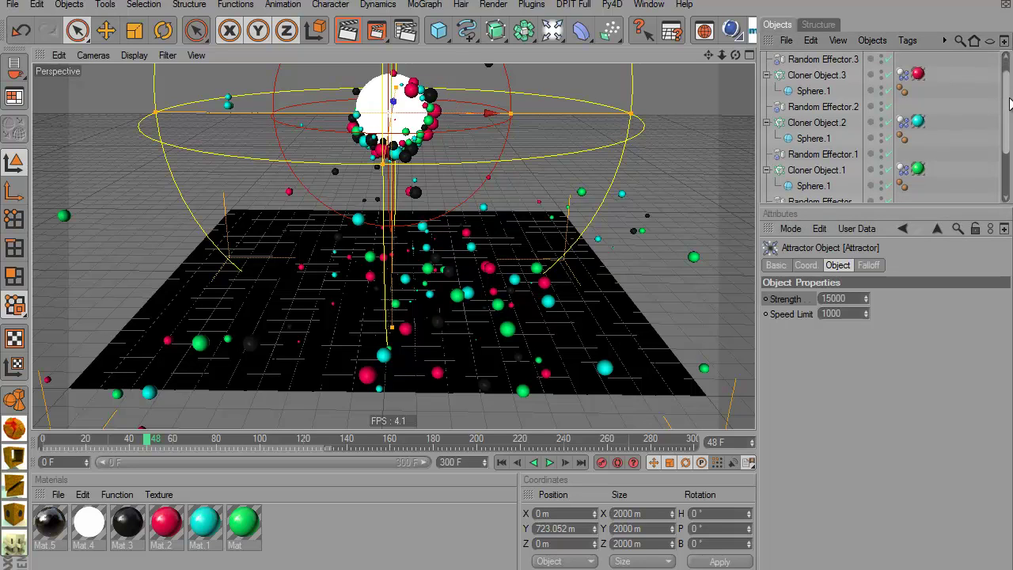
left_click(828, 75)
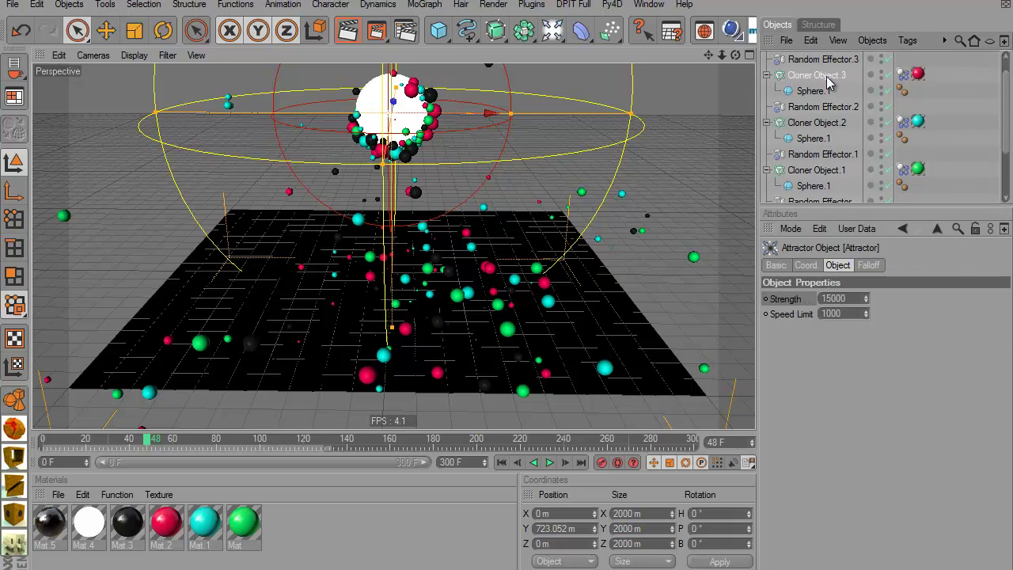
left_click(830, 122, "ctrl")
left_click(828, 170, "ctrl")
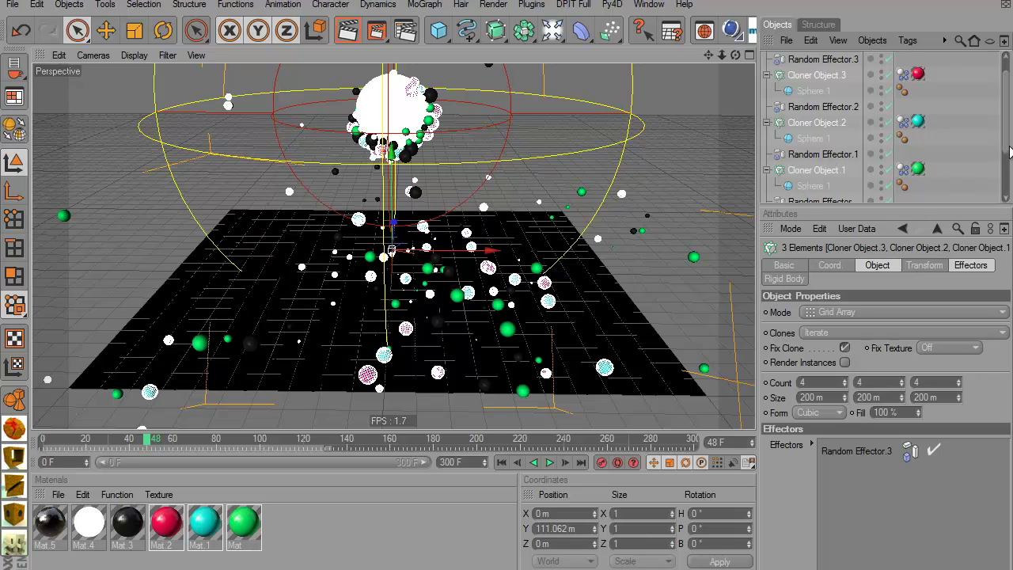
scroll(1009, 152, "down", 3)
left_click(830, 166, "ctrl")
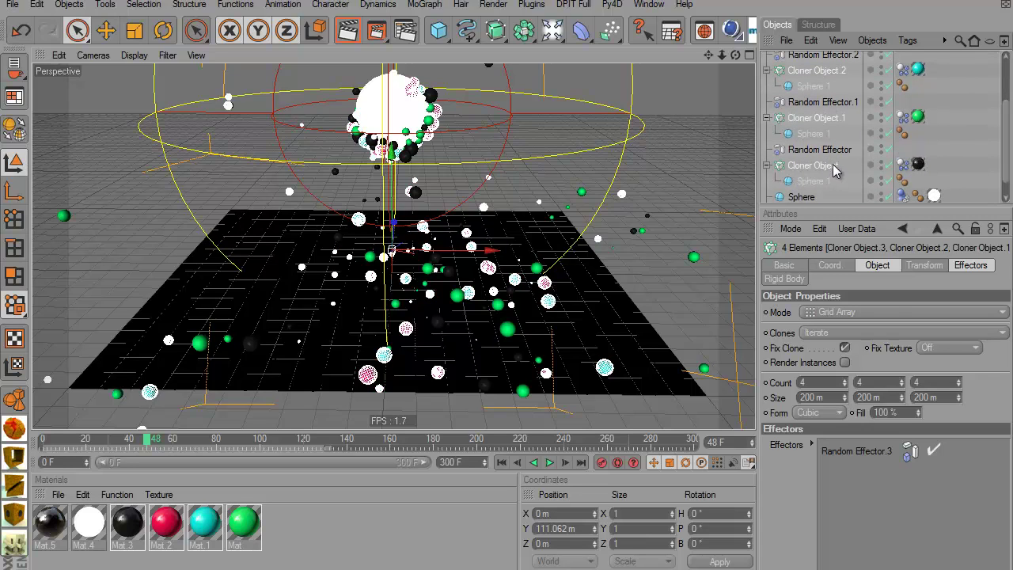
double_click(816, 382)
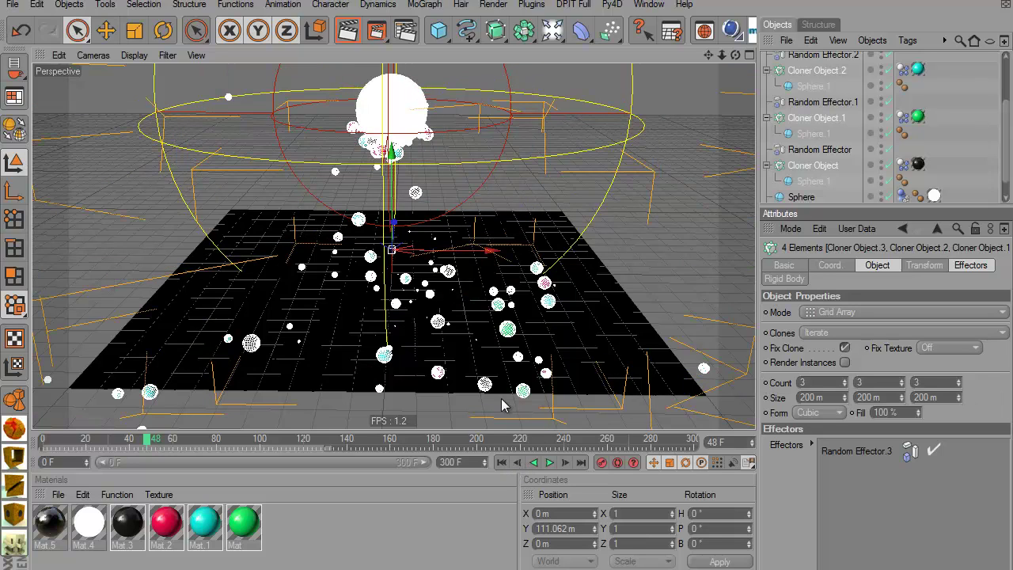
Render the viewport, replay the simulation from the first frame, stop it, and render the view again
key("ctrl+r")
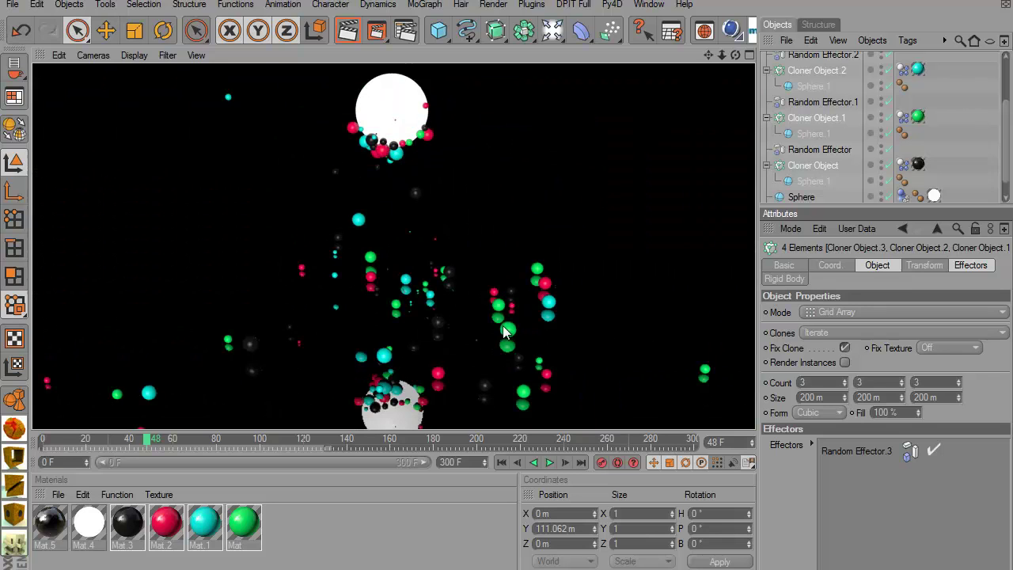
left_click(501, 463)
left_click(550, 463)
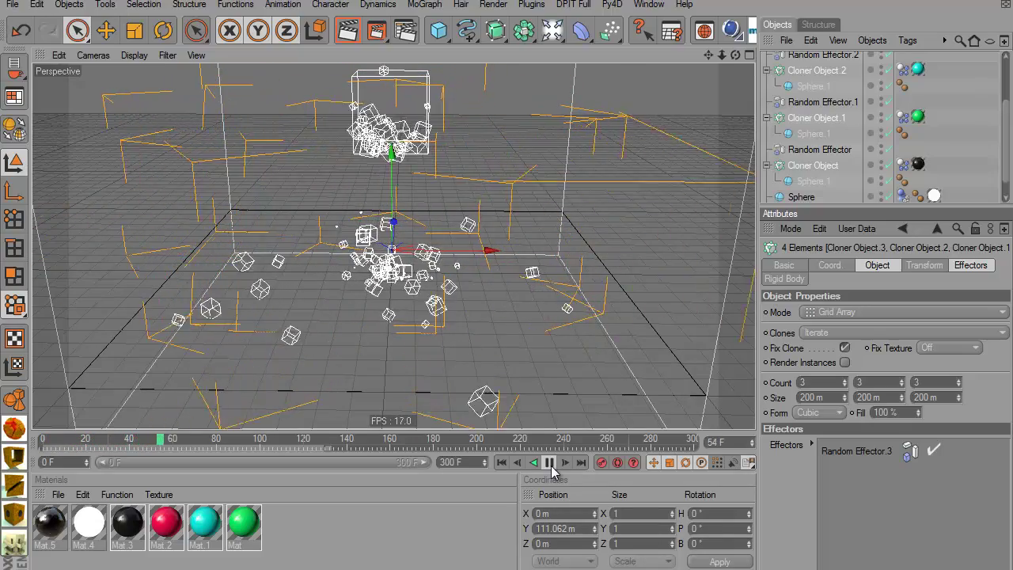
left_click(550, 463)
key("ctrl+r")
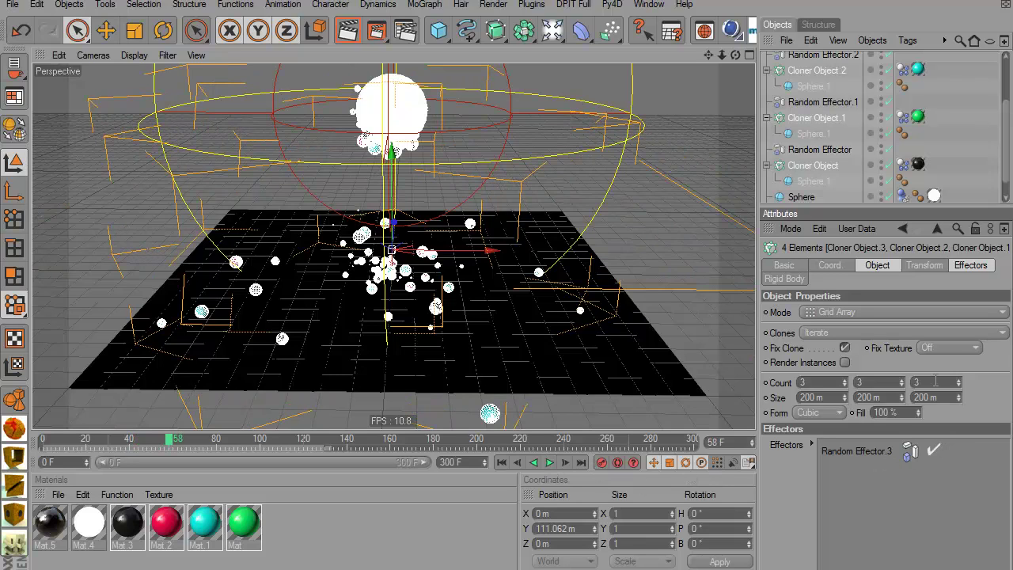
Increase the Attractor's strength to 20000
scroll(836, 78, "up", 3)
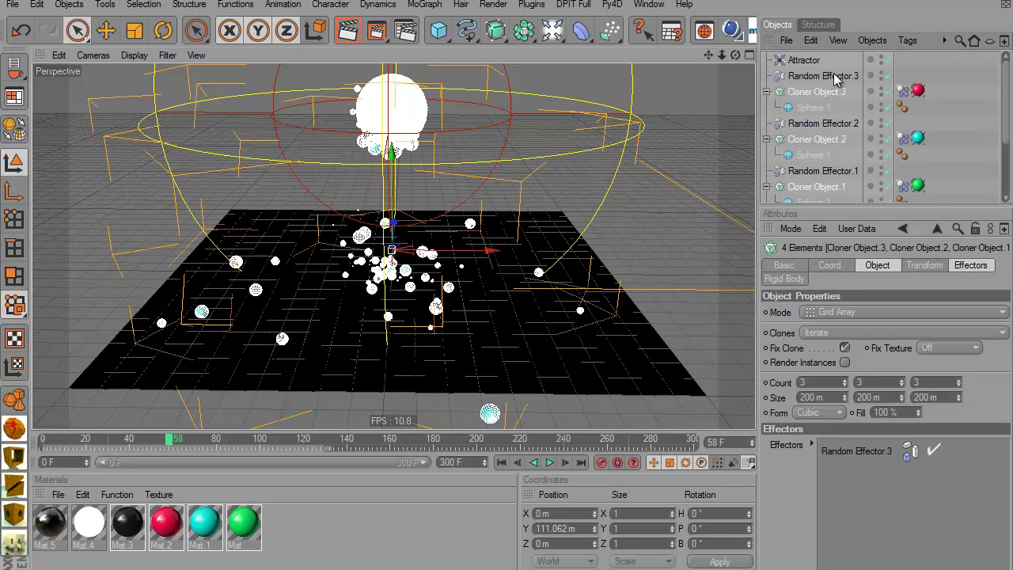
left_click(804, 60)
left_click(839, 298)
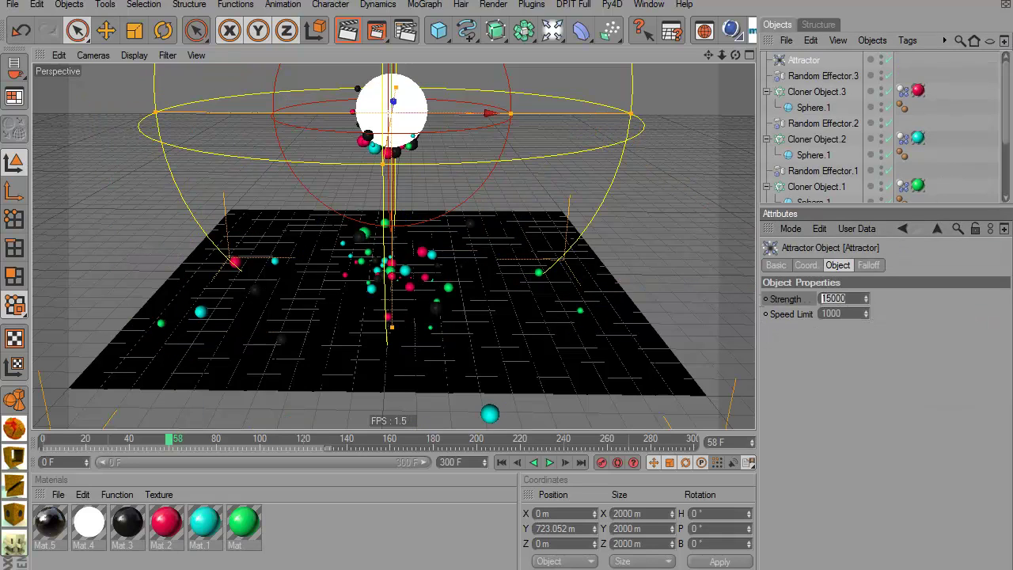
type("2")
Replay the simulation from the first frame with the stronger Attractor and stop it
left_click(502, 462)
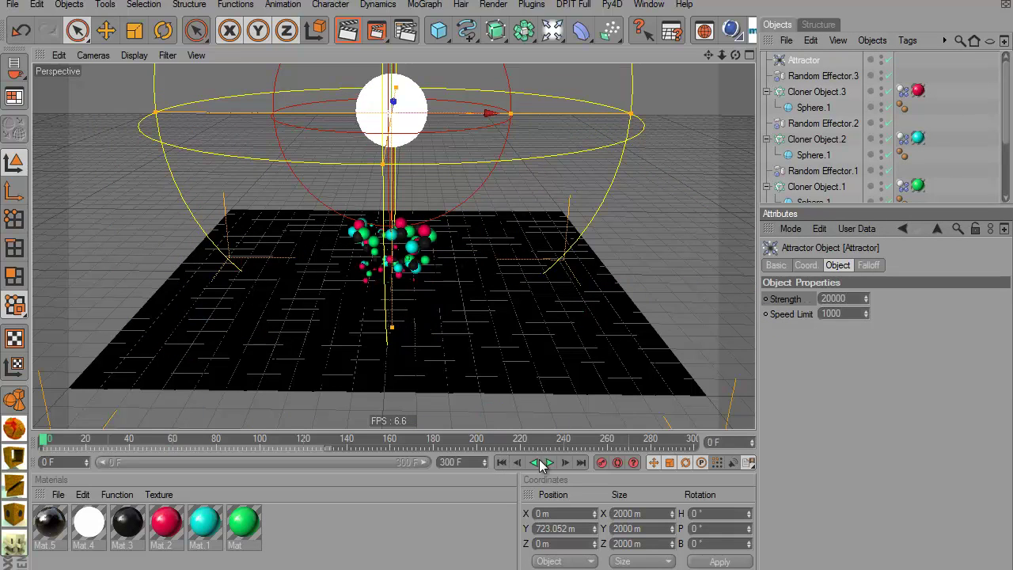
left_click(549, 462)
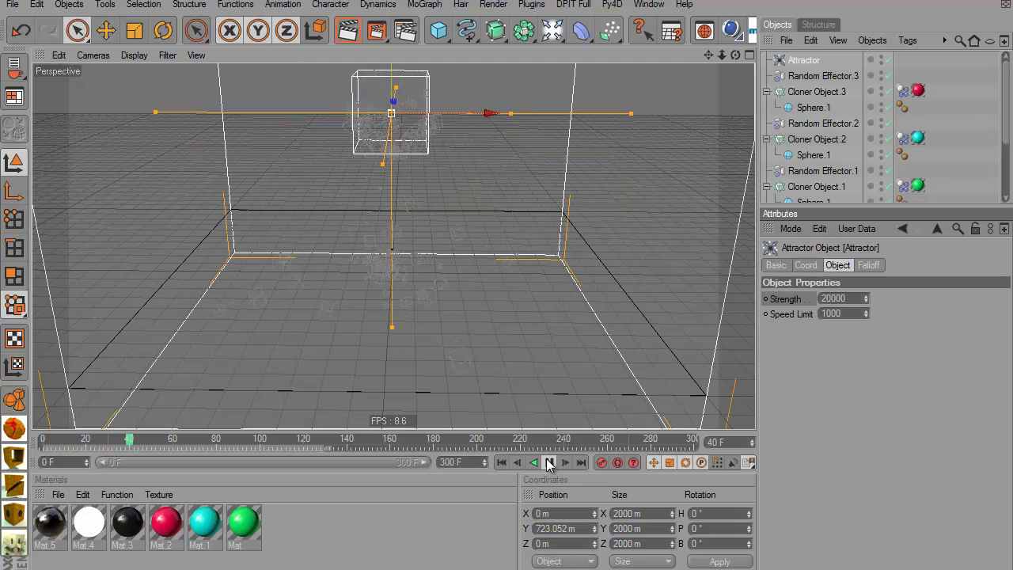
left_click(550, 462)
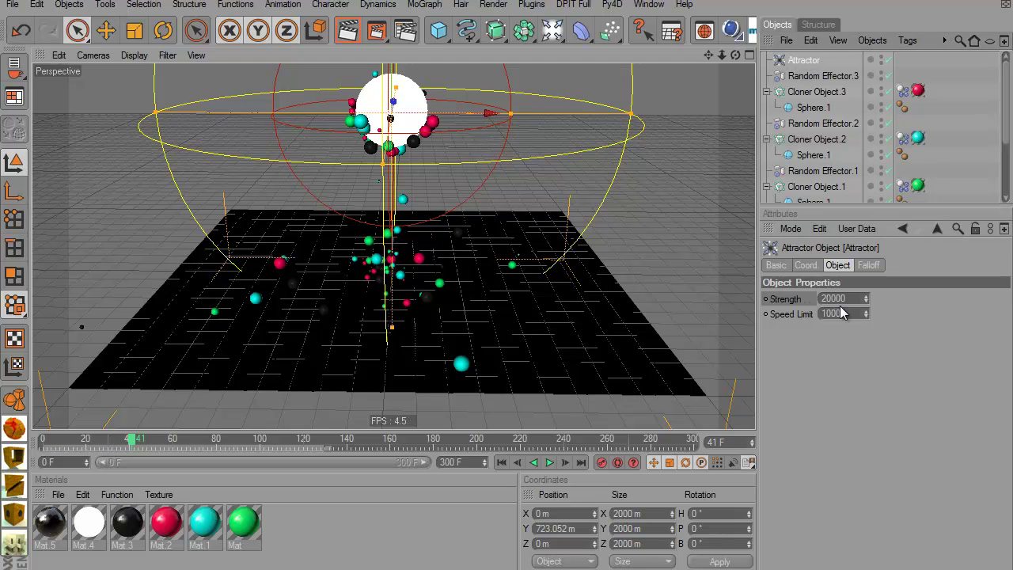
Enlarge the Attractor's falloff size to 1500 m on all three axes
left_click(870, 265)
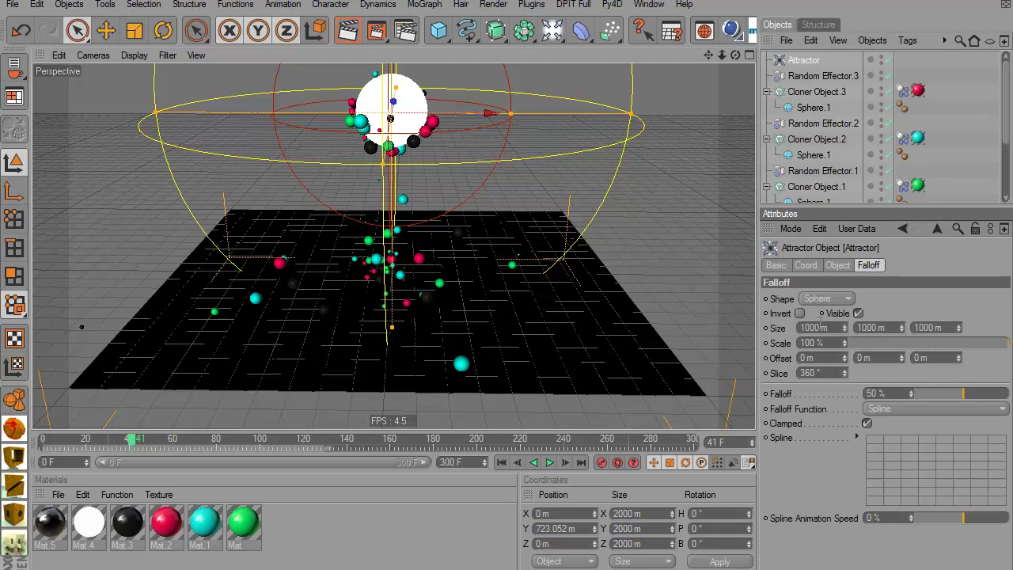
left_click(820, 327)
key("BackSpace")
key("BackSpace")
key("BackSpace")
type("550")
key("Tab")
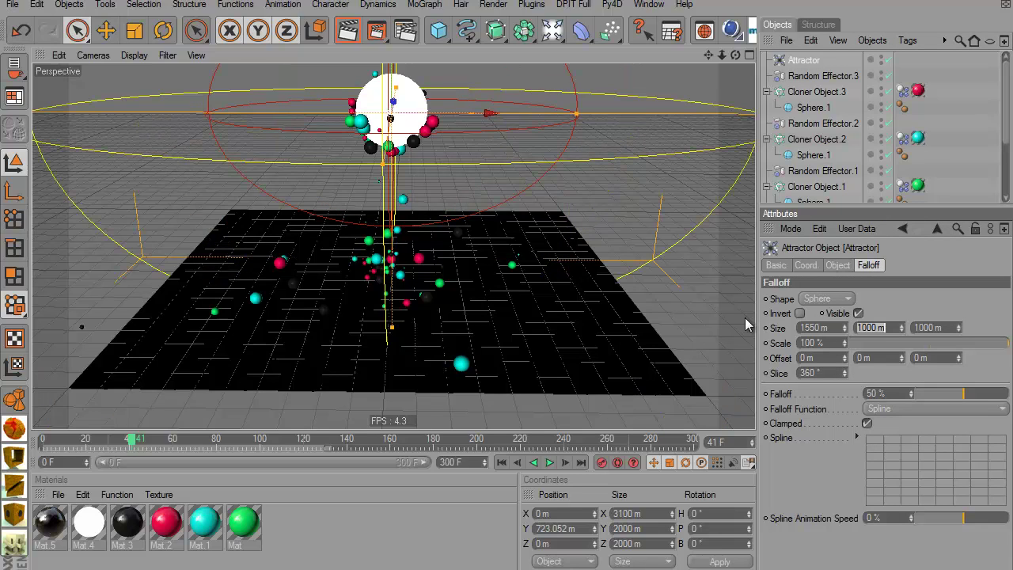
left_click(809, 327)
key("Tab")
type("15")
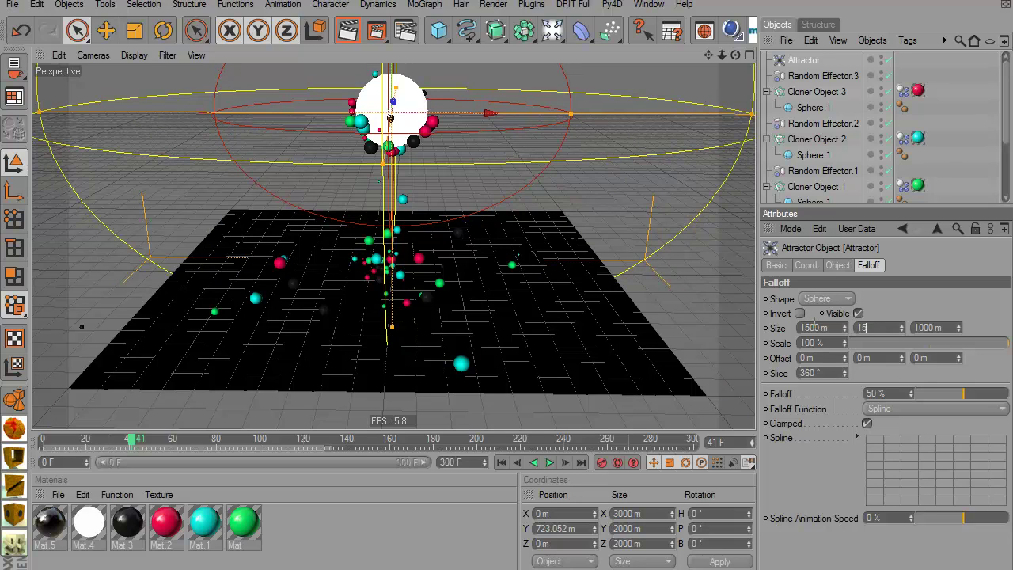
key("Tab")
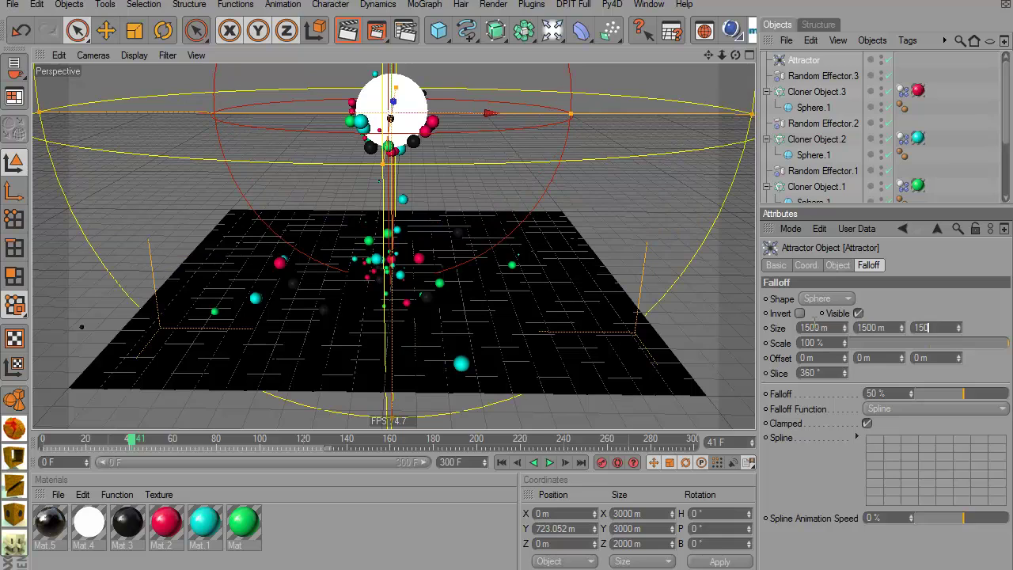
key("Return")
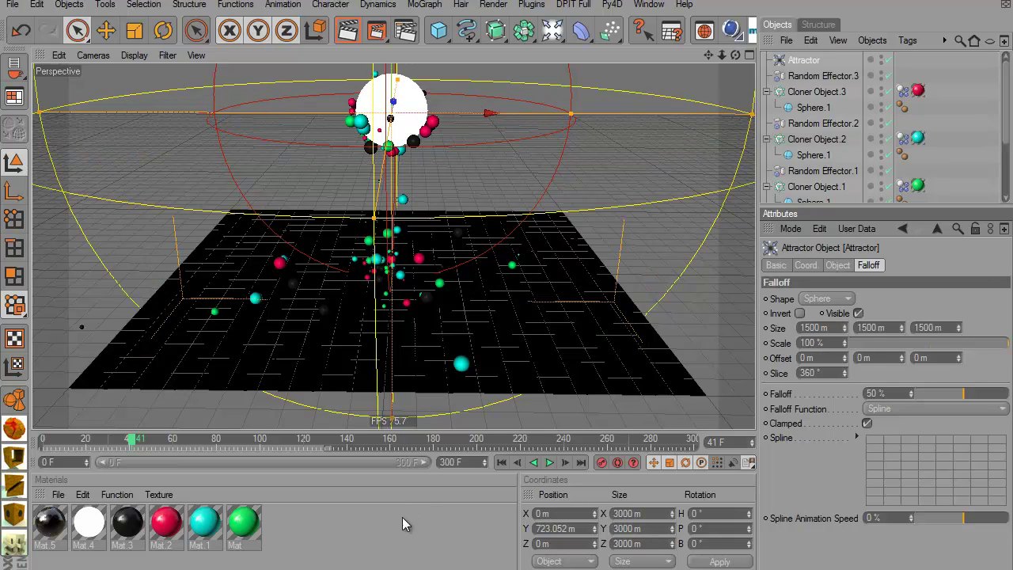
Replay the simulation from the first frame with the enlarged falloff, stop it, and return to the first frame
left_click(501, 464)
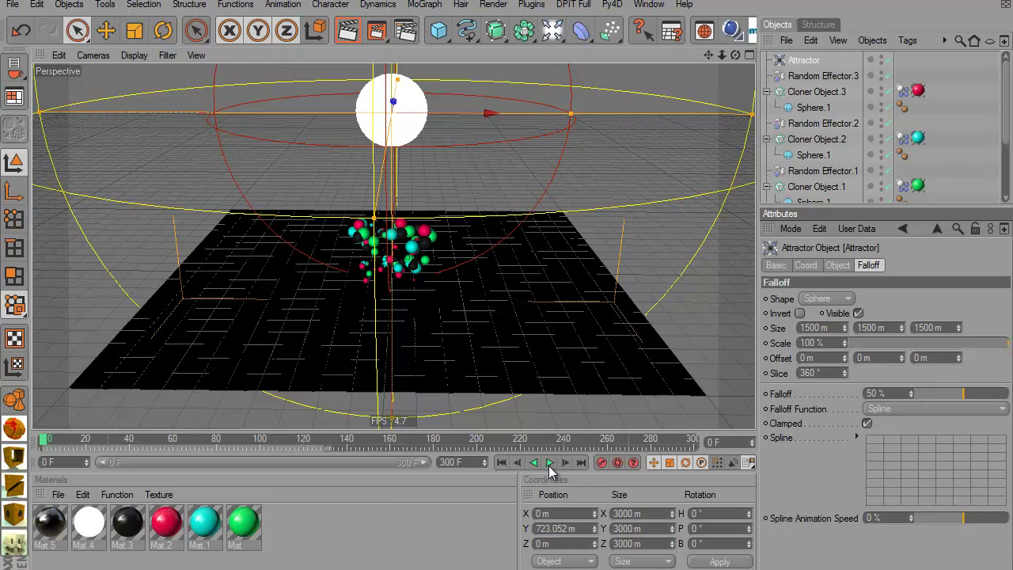
left_click(550, 463)
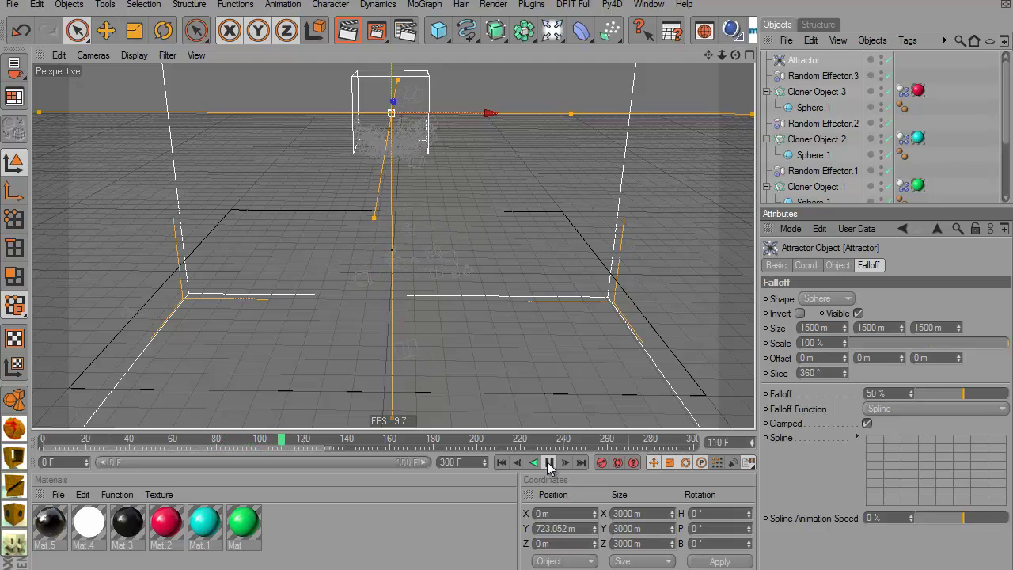
left_click(549, 465)
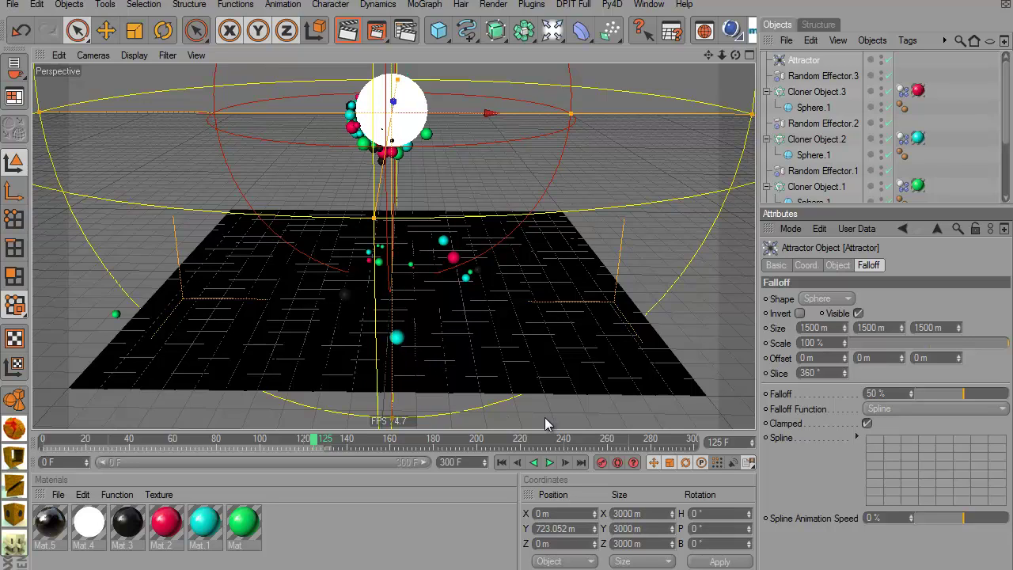
left_click(500, 462)
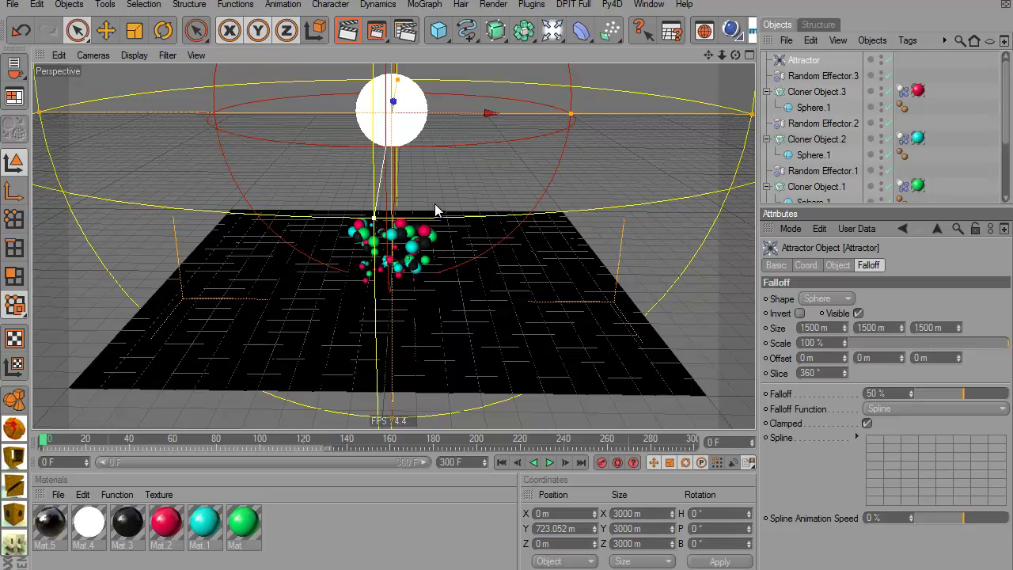